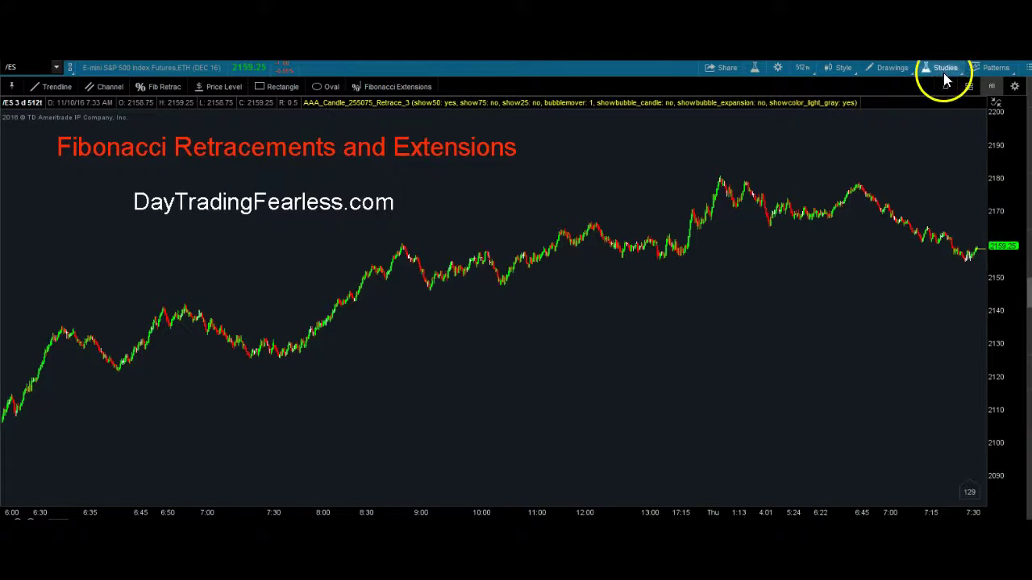
- Load the saved drawing set "Z- Default Screen" onto the chart
click(901, 71)
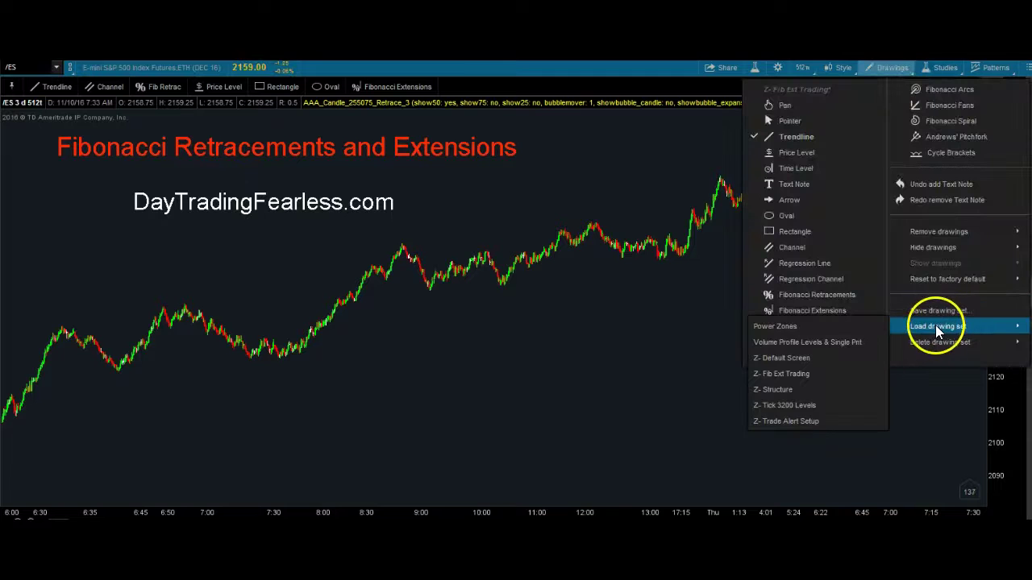
mouse_move(893, 326)
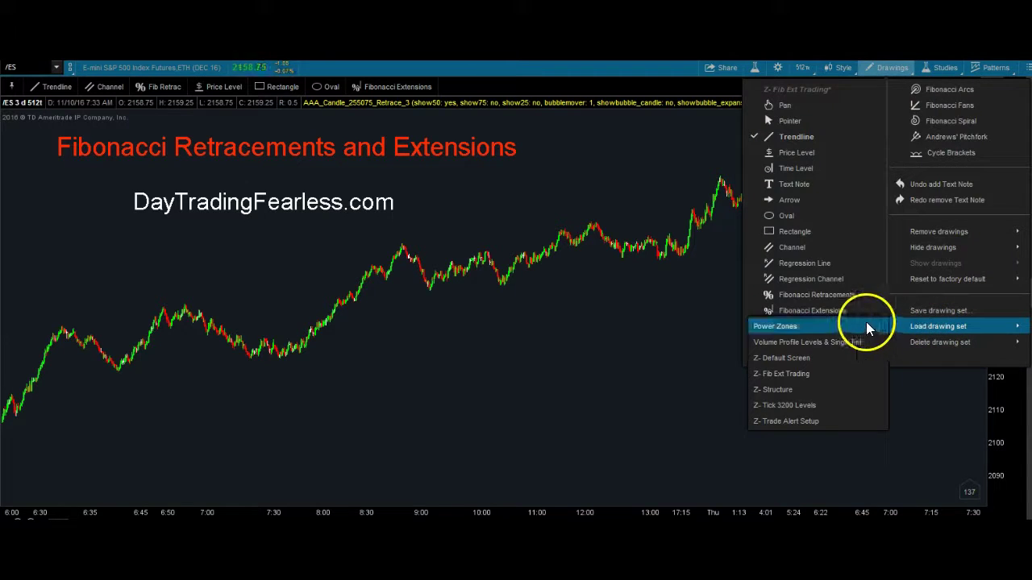
click(803, 359)
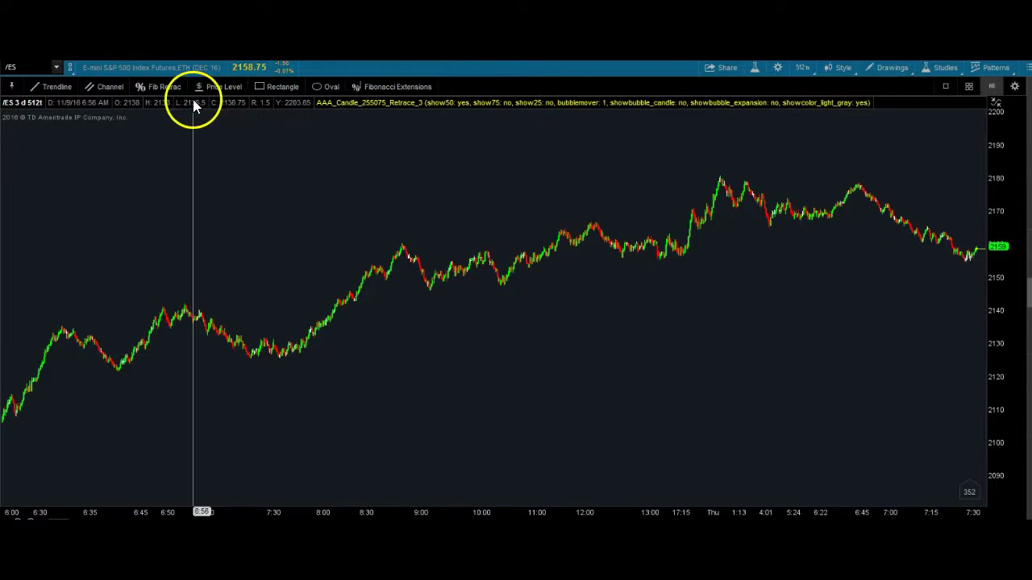
- Draw a Fibonacci retracement near the 6:56 bar from about 2188.73 down to about 2153, and remove it
click(159, 86)
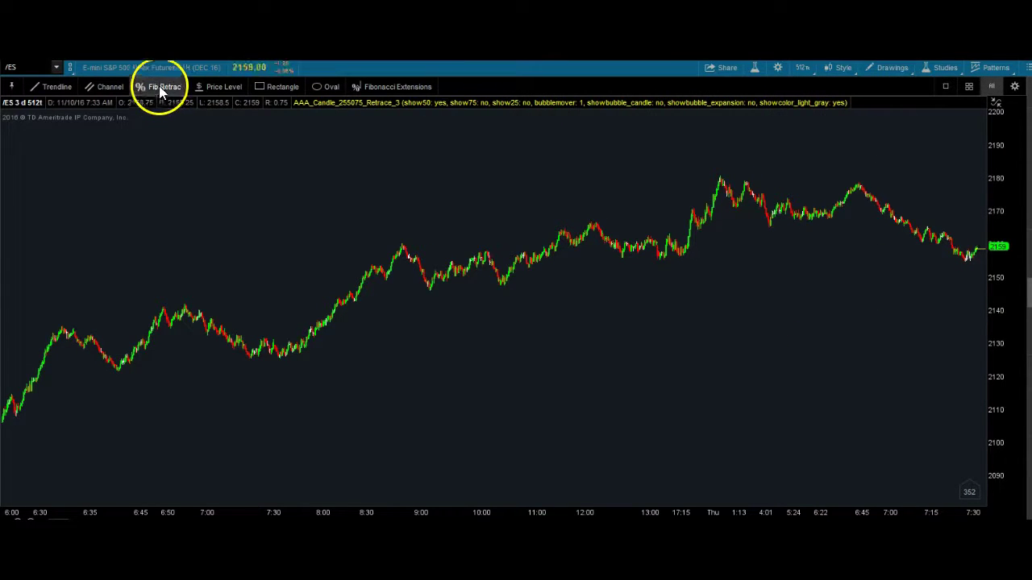
click(194, 150)
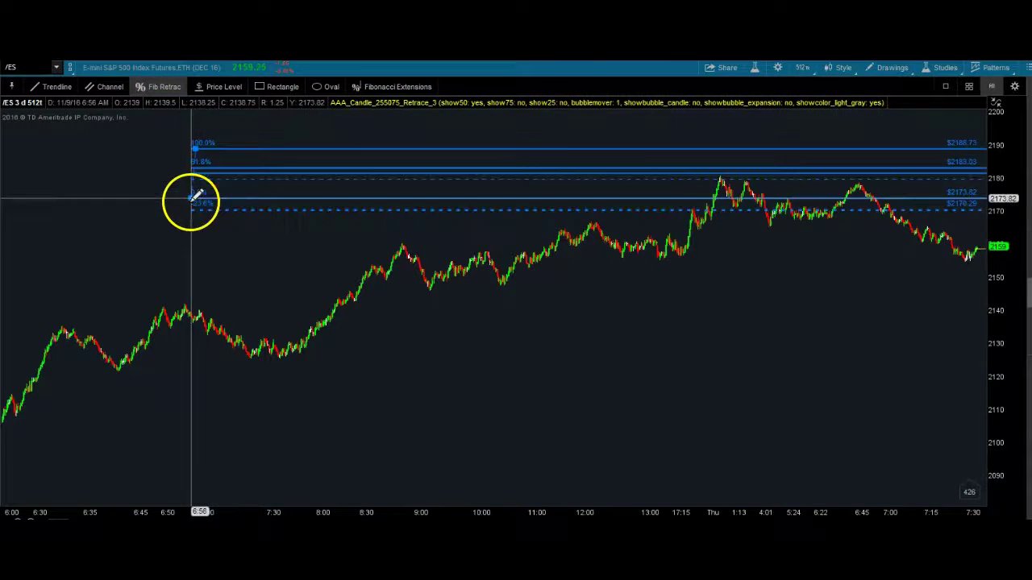
click(185, 267)
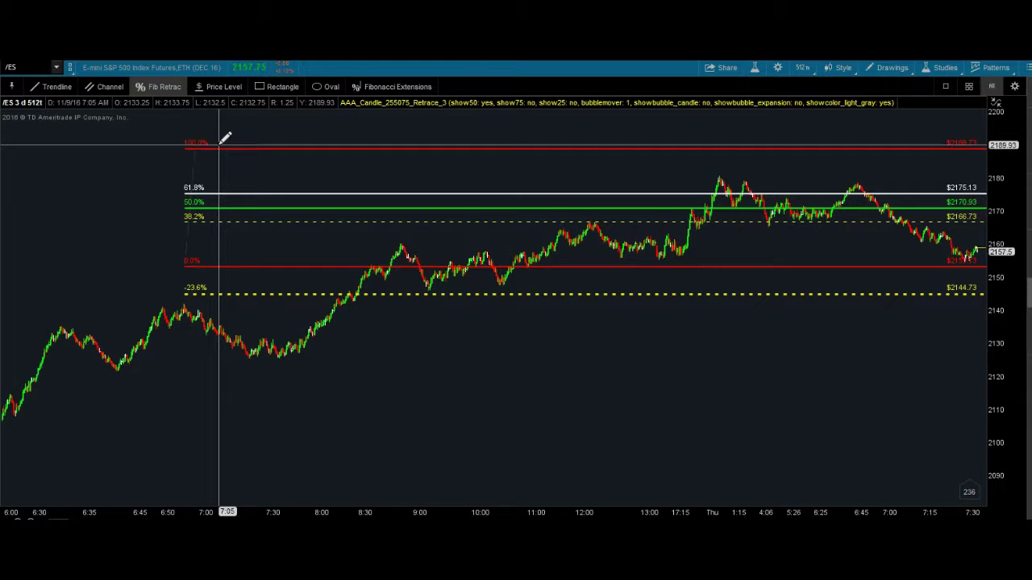
mouse_move(220, 144)
mouse_down()
mouse_move(258, 206)
mouse_move(251, 226)
mouse_move(285, 233)
mouse_move(337, 279)
mouse_move(348, 354)
mouse_up()
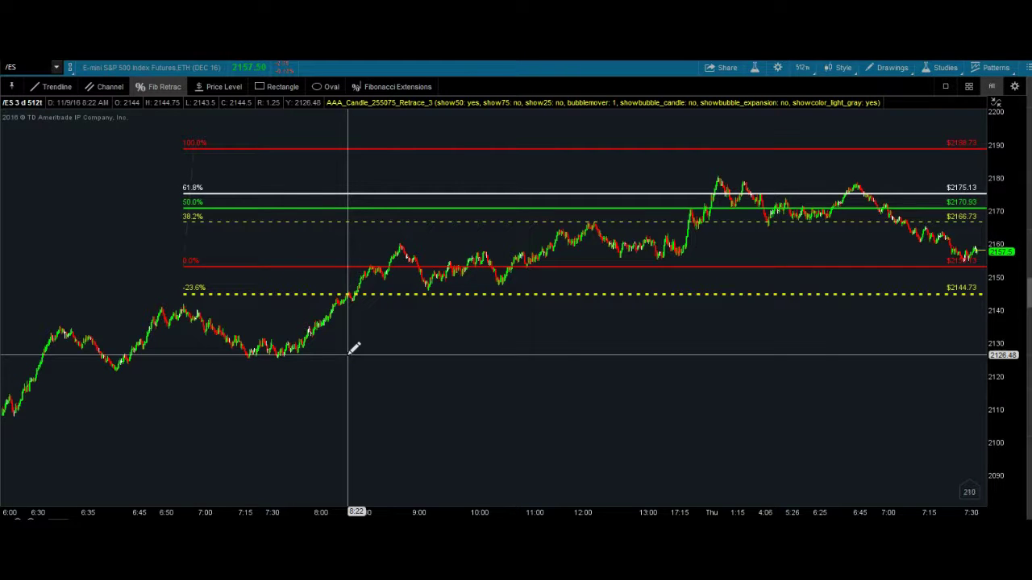
right_click(449, 148)
click(484, 208)
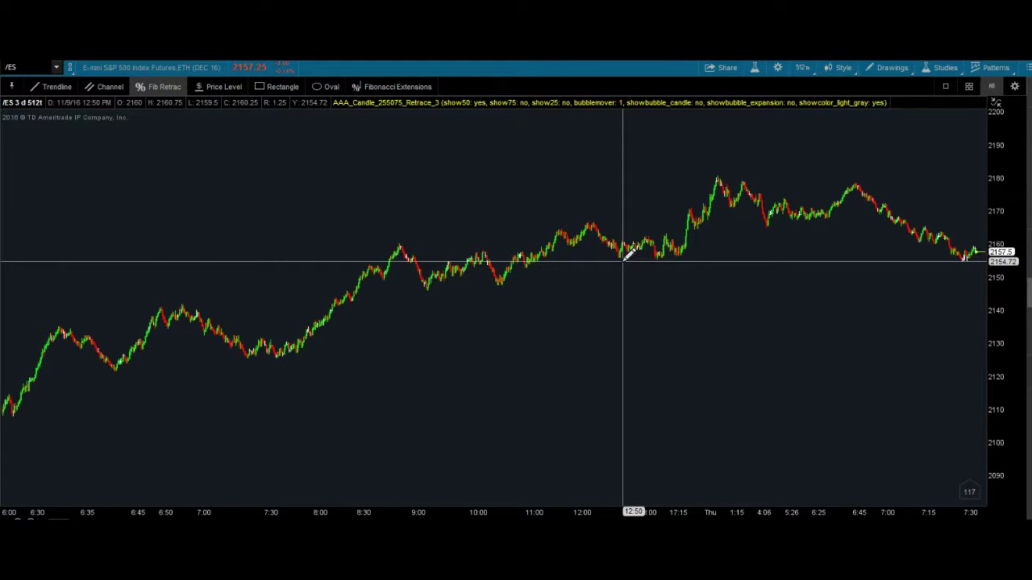
- Draw a Fibonacci retracement from Wednesday's 1:00 high near 2109.15 down to the 3:21 low near 2078.54, and remove it
right_click(537, 156)
click(574, 166)
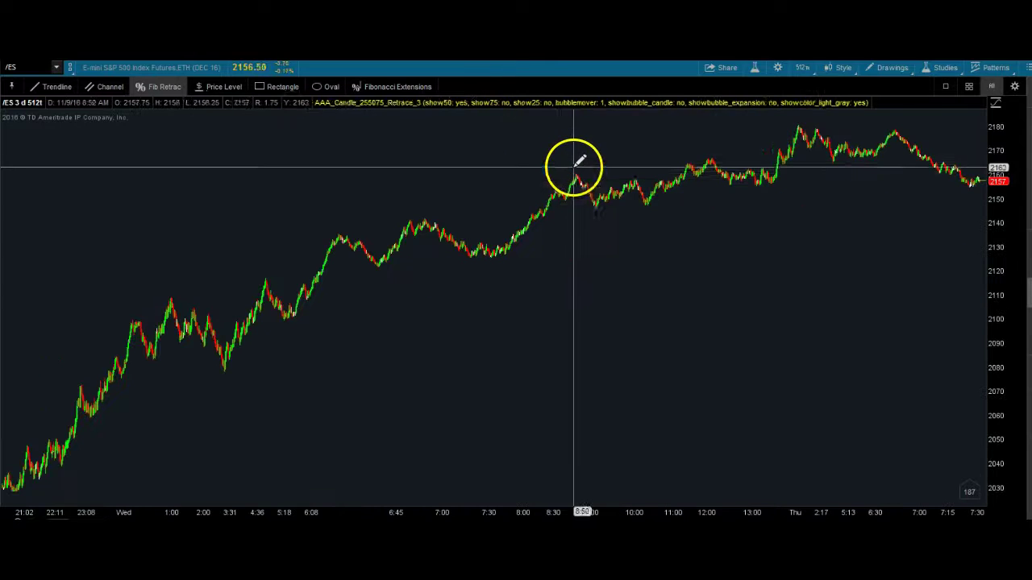
click(808, 69)
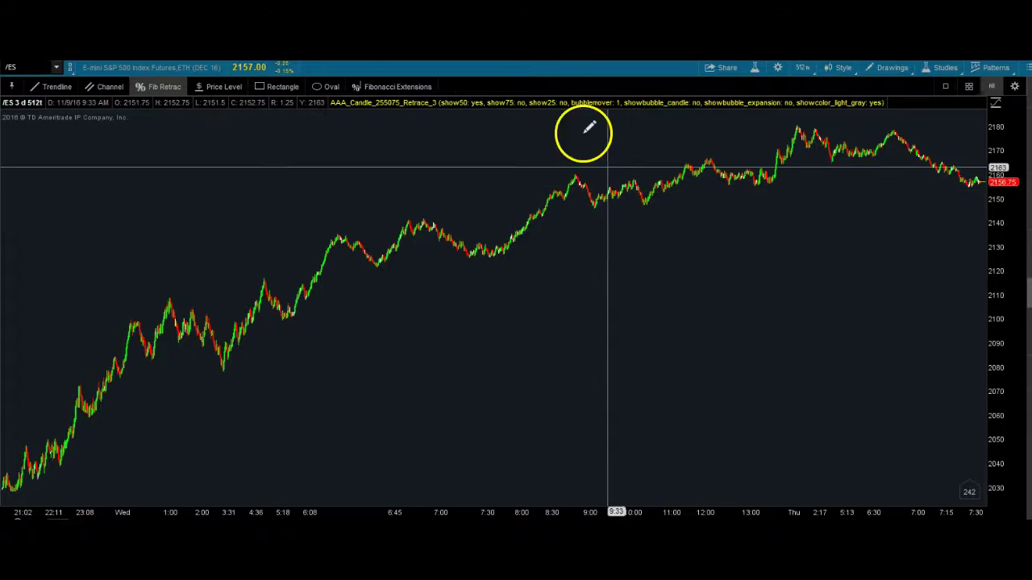
mouse_move(252, 323)
mouse_down()
mouse_move(272, 280)
mouse_move(226, 367)
mouse_move(156, 295)
mouse_move(164, 290)
mouse_move(153, 295)
mouse_move(213, 372)
mouse_up()
click(213, 371)
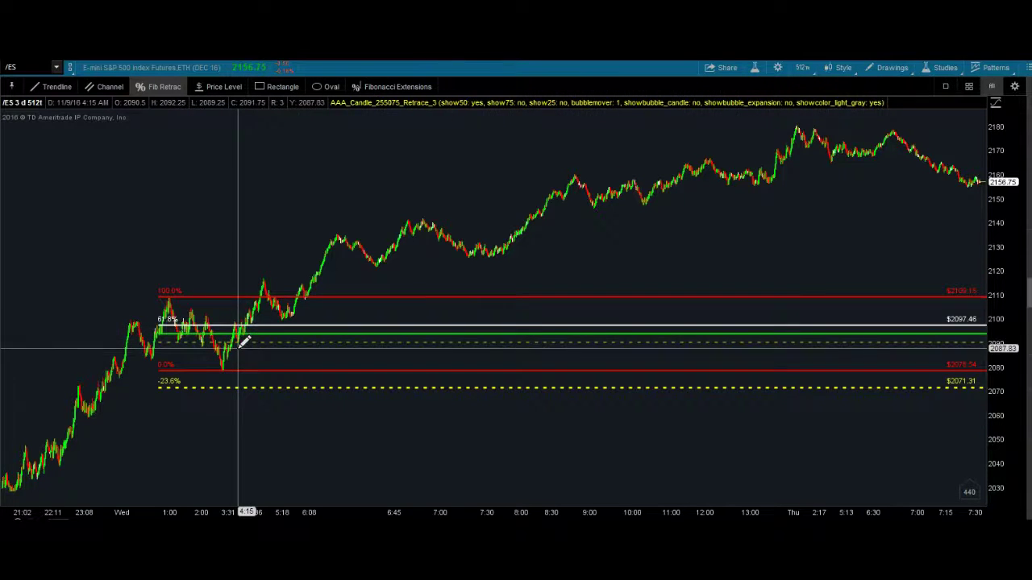
right_click(236, 299)
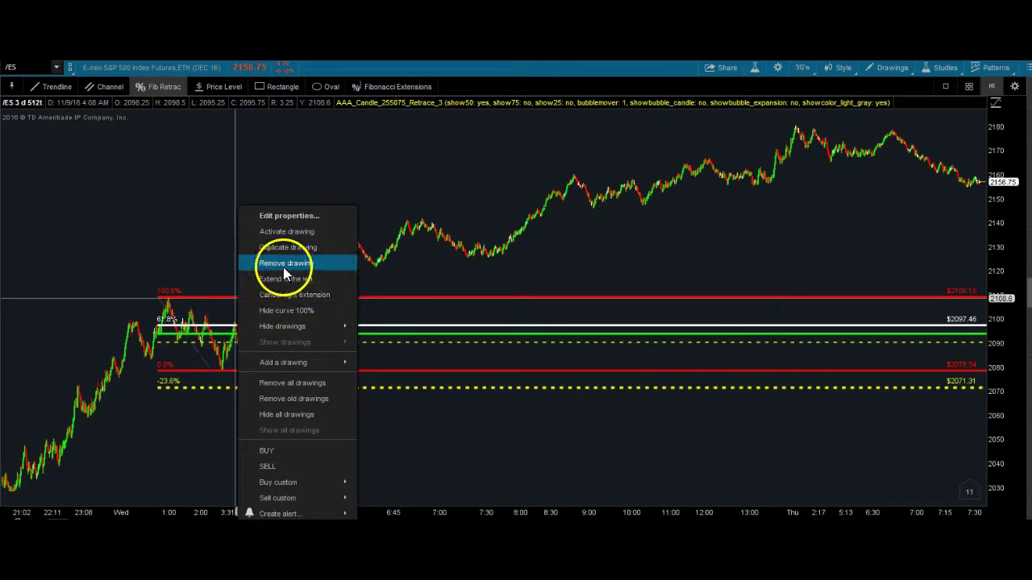
click(283, 264)
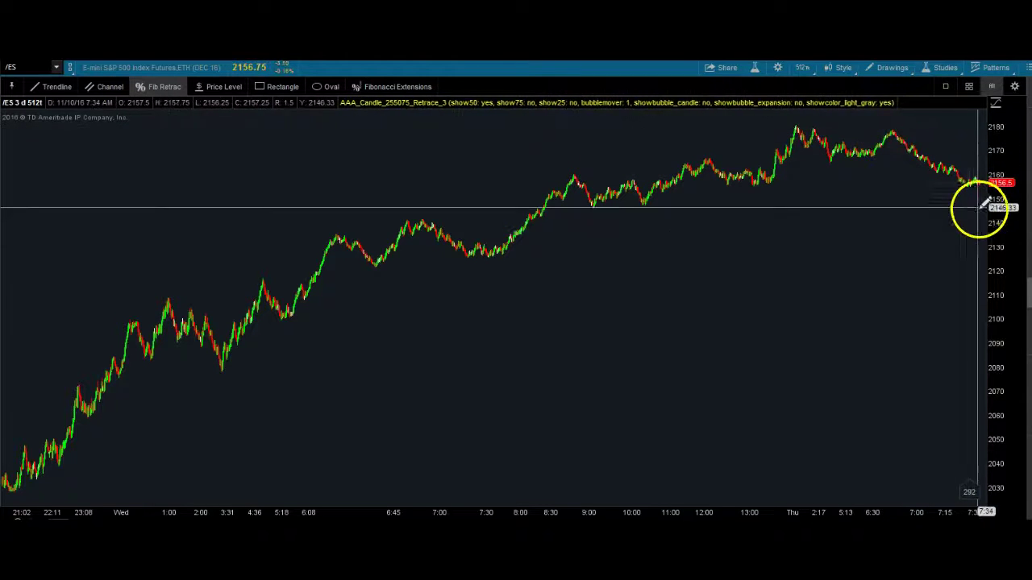
- Draw a Fibonacci retracement from the 6:45 swing high at about 2178.58 down to the latest low at about 2153.4
drag(683, 258, 1001, 297)
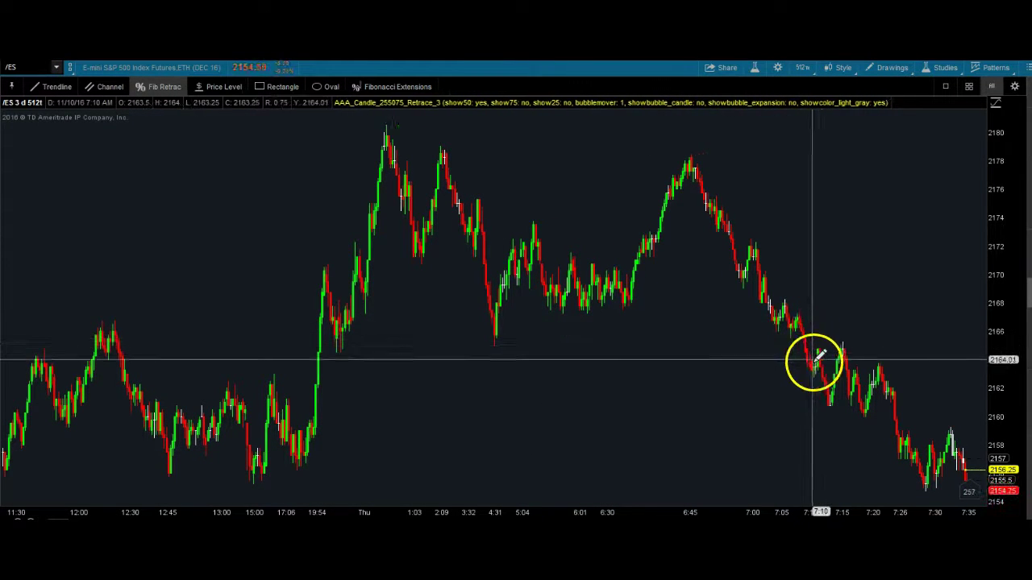
drag(1007, 238, 1011, 275)
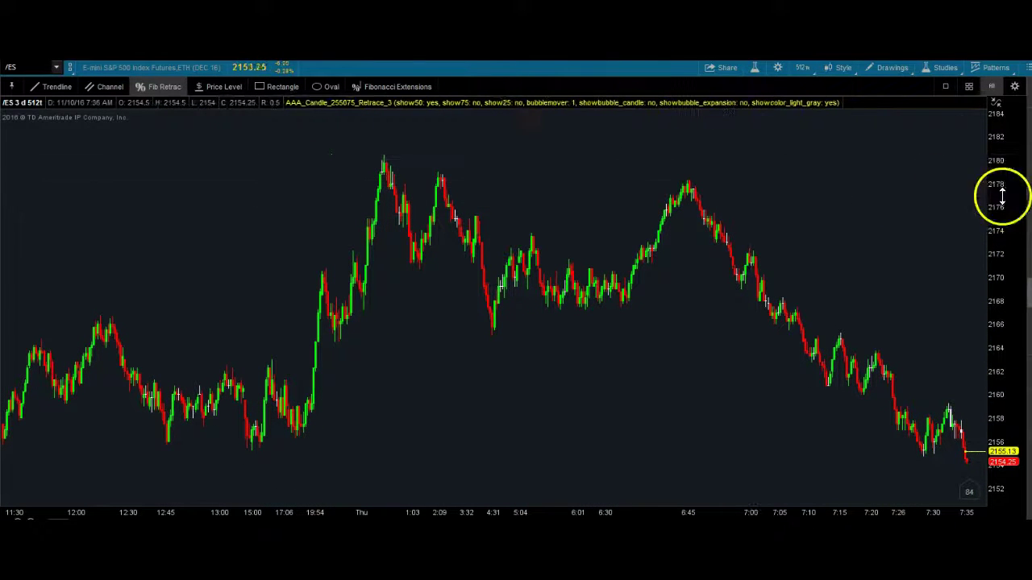
drag(1003, 153, 993, 161)
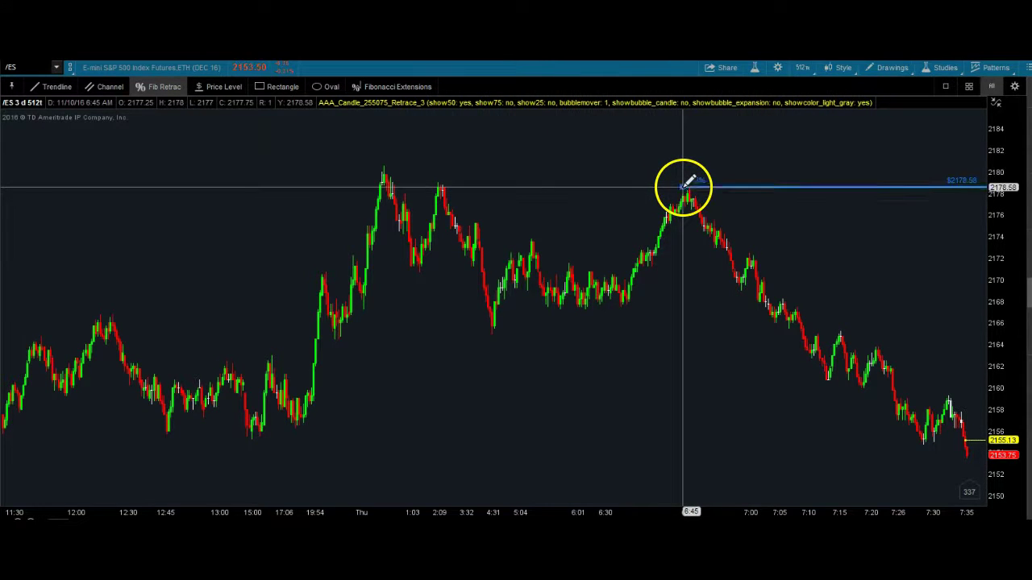
drag(684, 187, 887, 457)
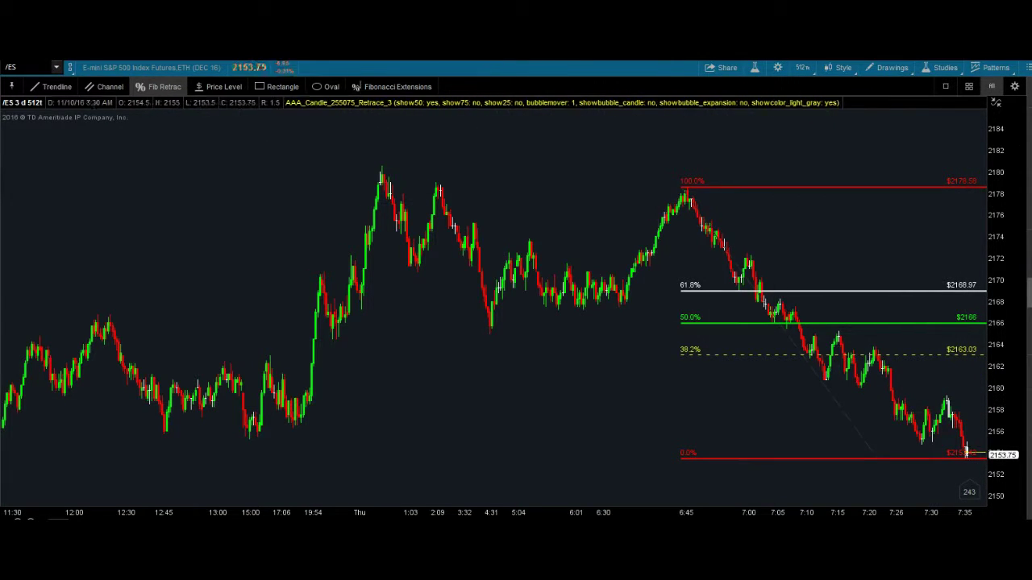
- Draw a trendline along the downtrend from the 6:45 high to about 2157.4 at 7:36, and remove it
click(689, 187)
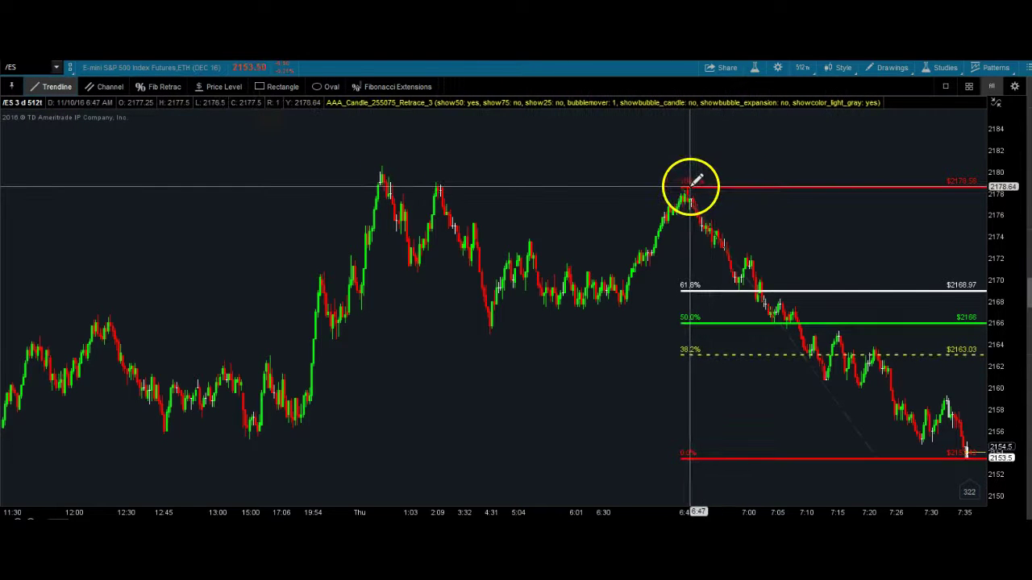
click(975, 418)
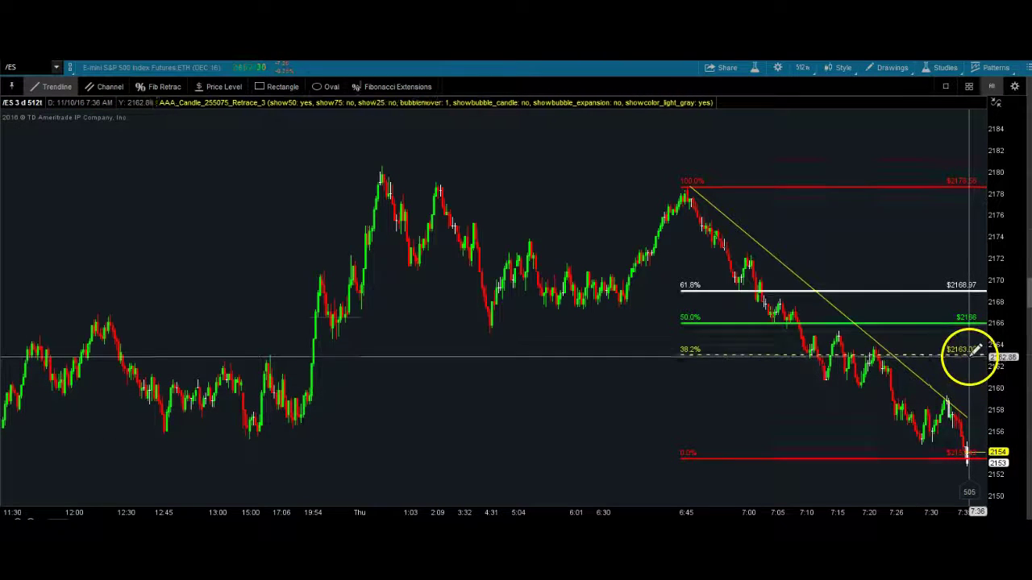
right_click(865, 337)
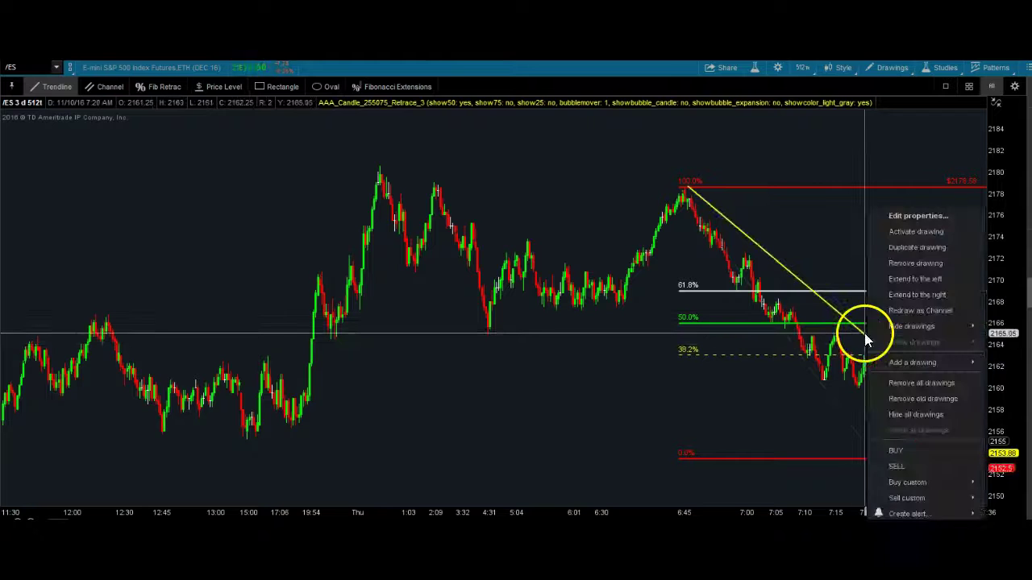
click(895, 267)
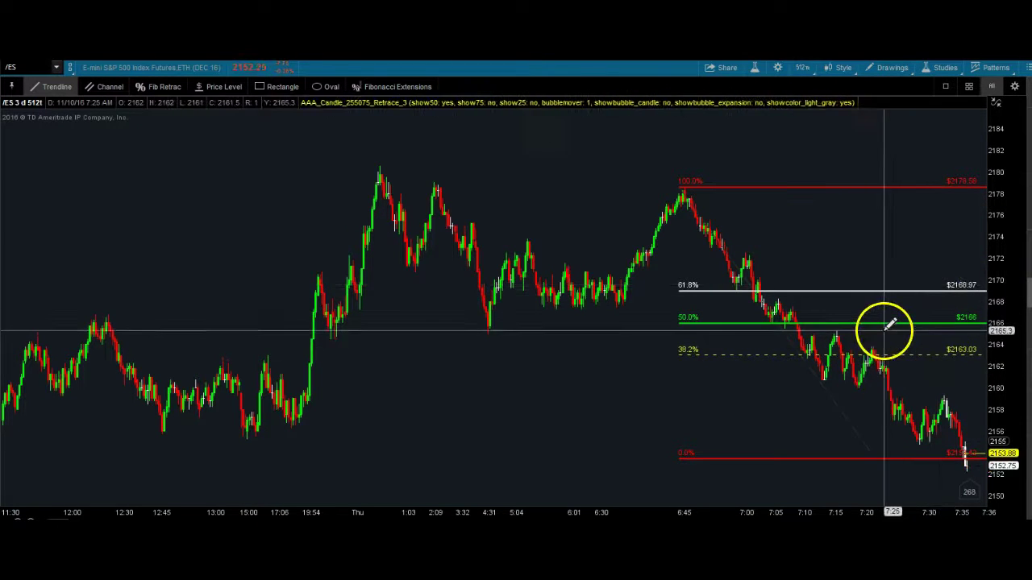
- Activate the retracement and lower its 0% level to the new low at about 2152
right_click(821, 460)
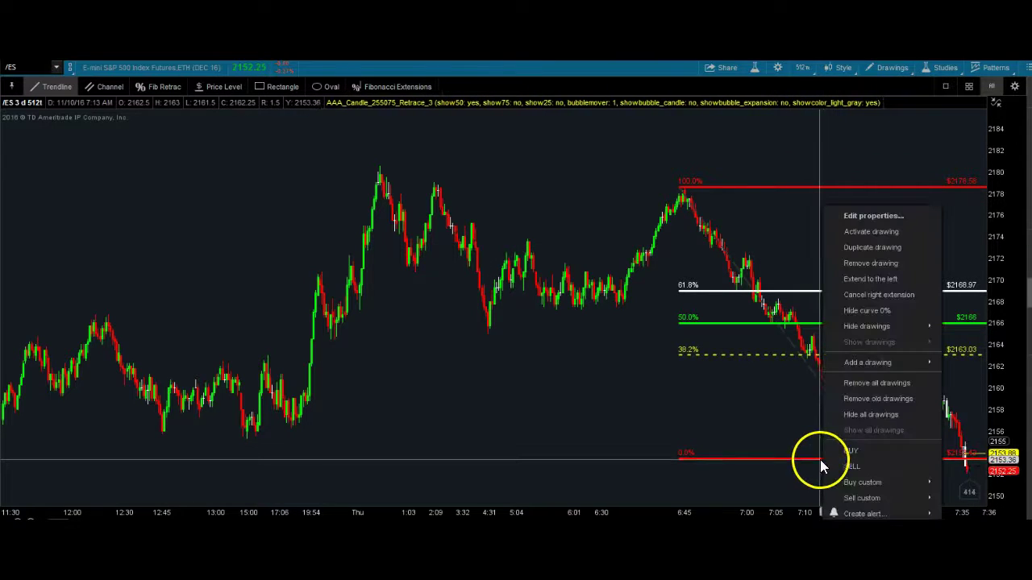
click(852, 233)
drag(876, 458, 878, 472)
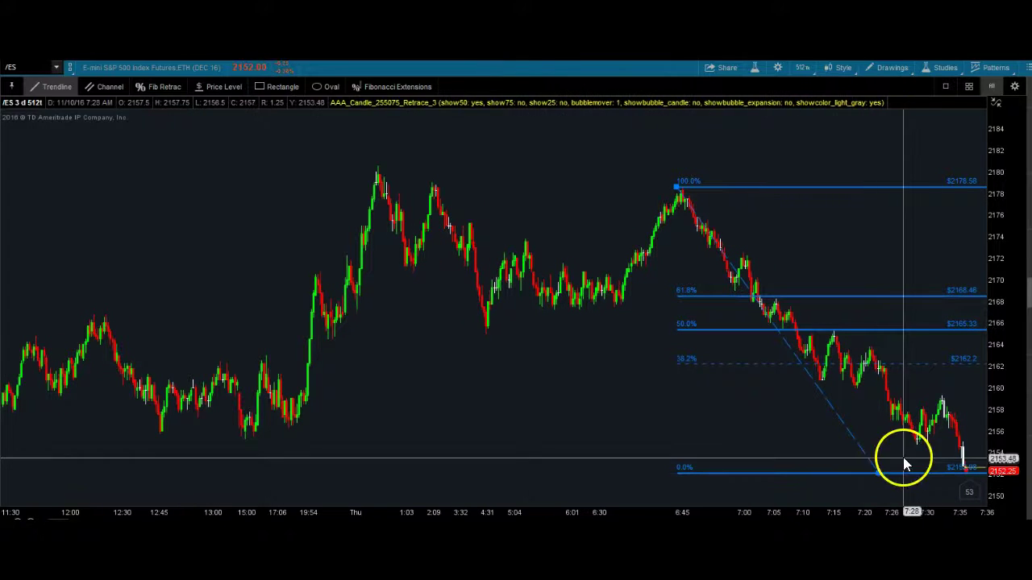
click(742, 396)
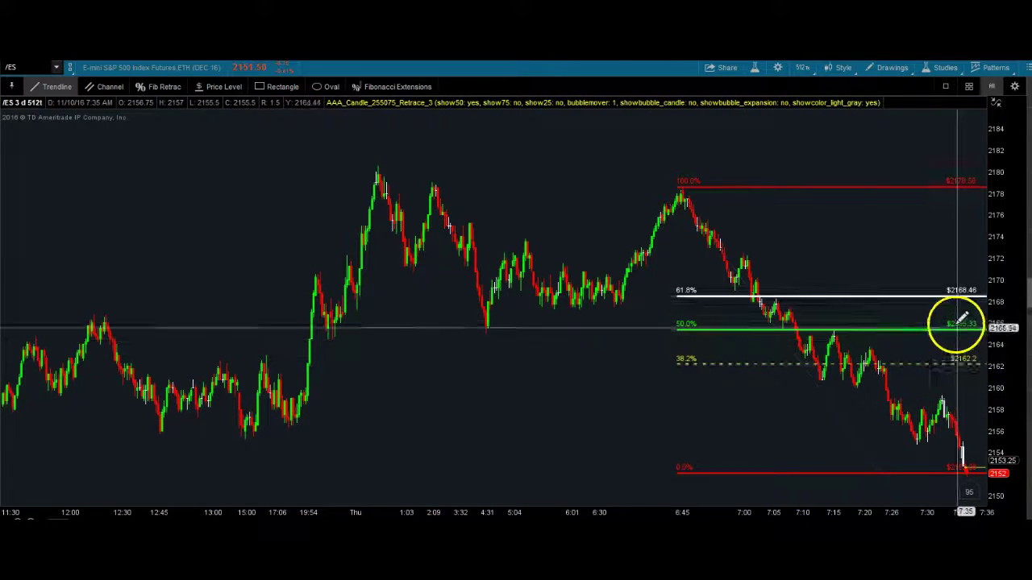
click(163, 87)
click(840, 296)
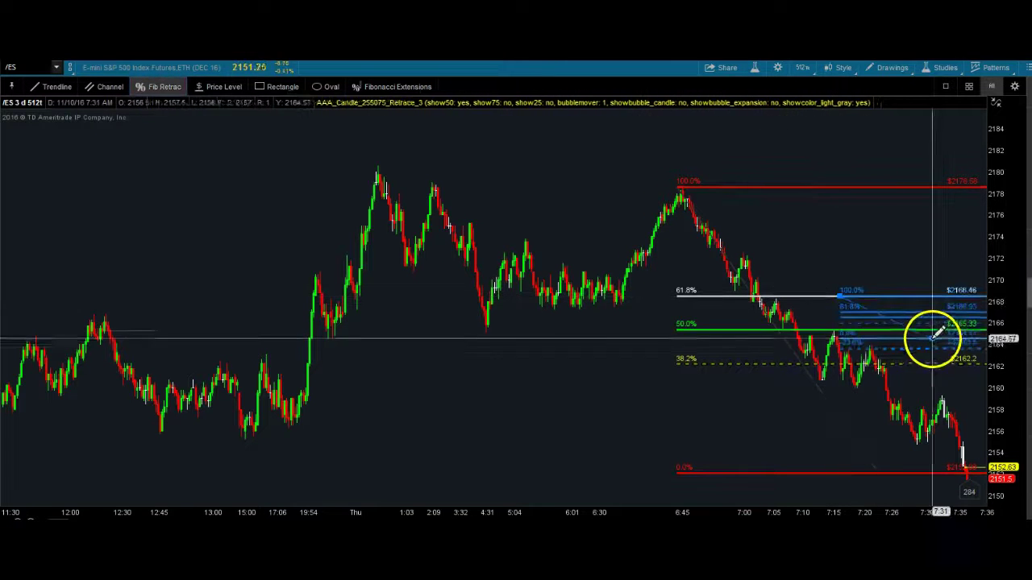
right_click(917, 330)
- Draw a rectangle between the retracement's 61.8% and 50% levels, starting at about the 7:25 bar
click(271, 87)
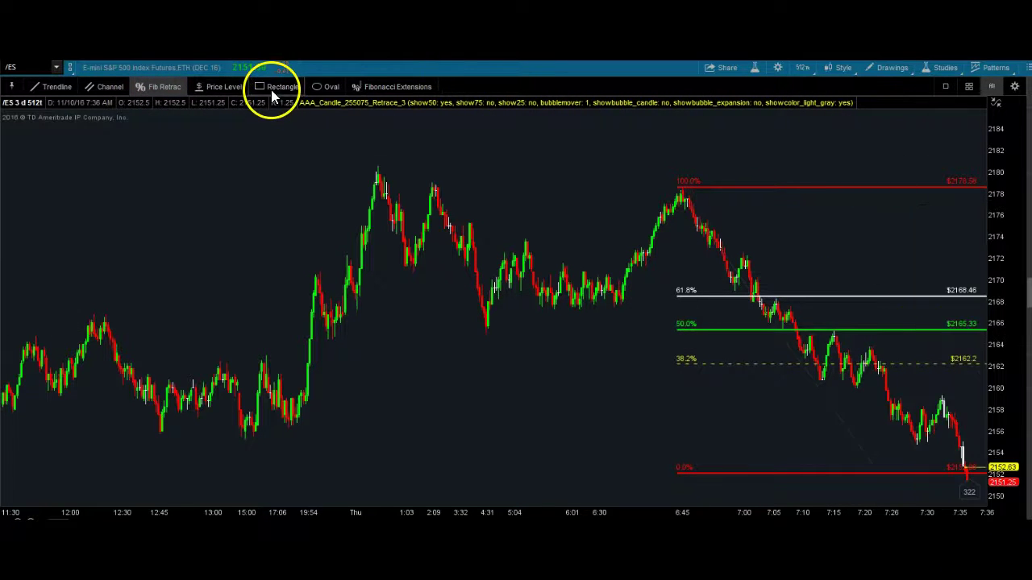
click(271, 87)
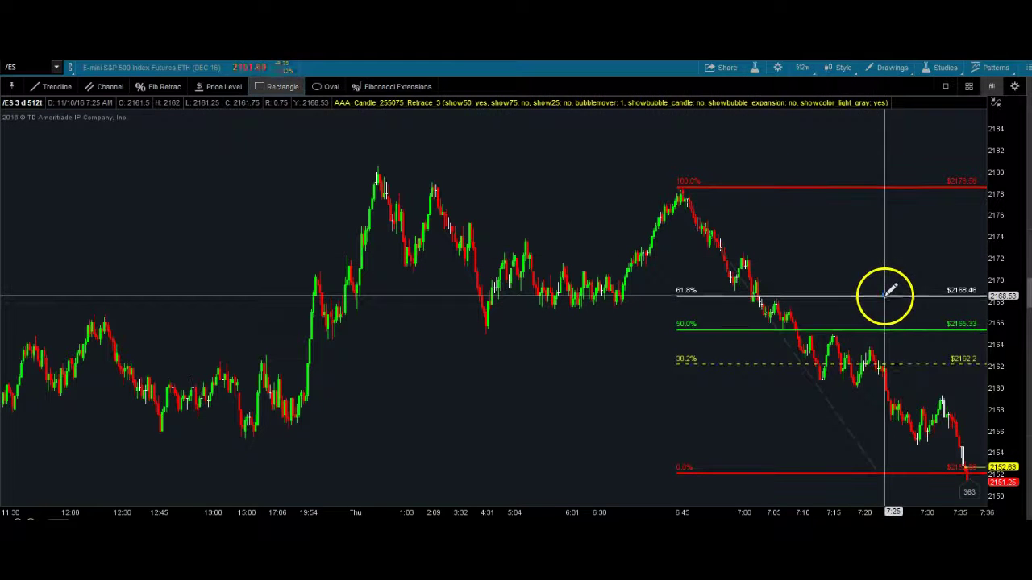
click(887, 296)
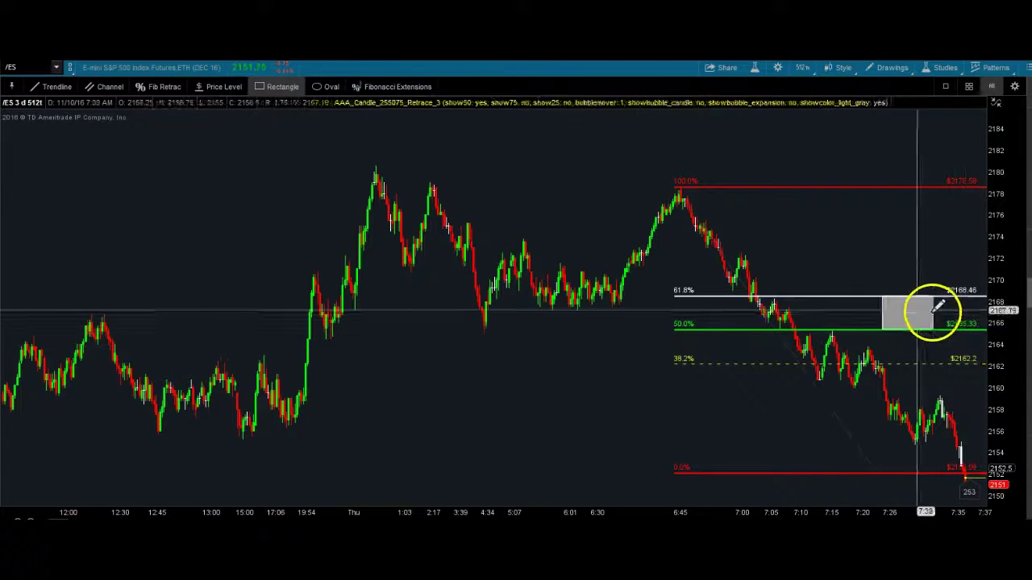
- Remove the Fibonacci retracement and the shaded rectangle from the chart
right_click(802, 287)
click(846, 264)
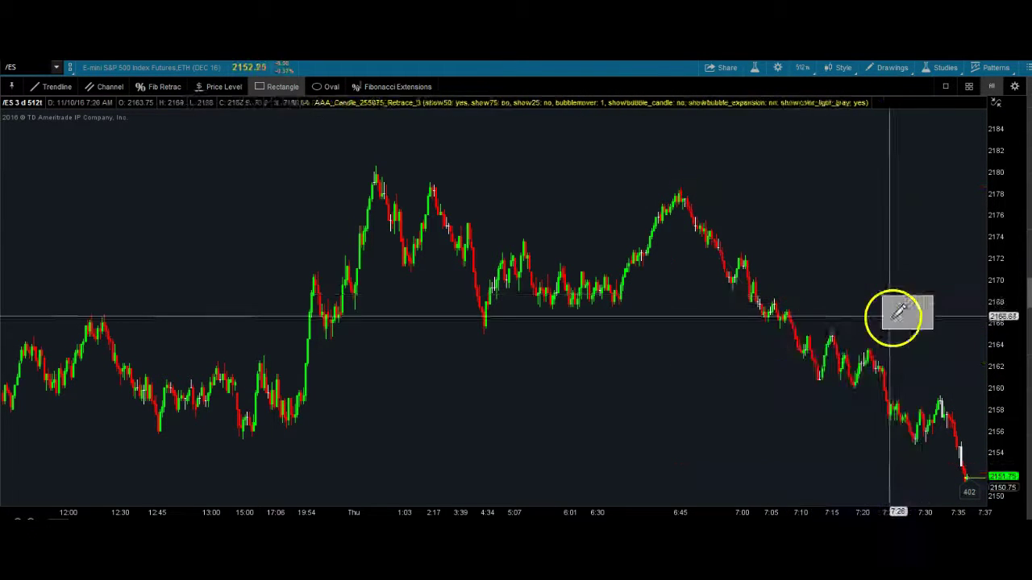
right_click(895, 308)
click(913, 312)
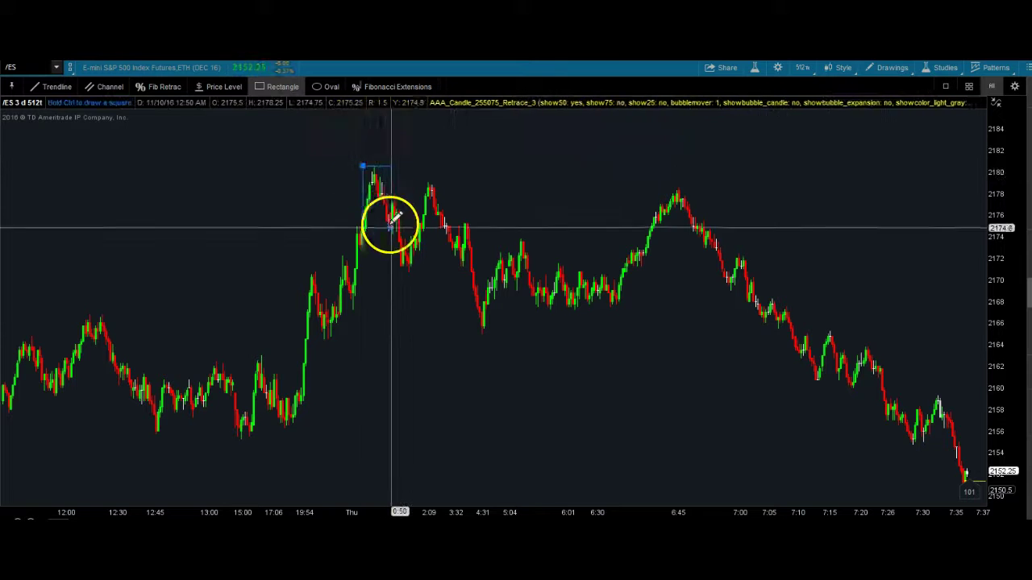
- Draw a Fibonacci retracement from the overnight high after the Thursday open at about 2180.47 down to the swing low at about 2164.81
right_click(373, 168)
click(181, 86)
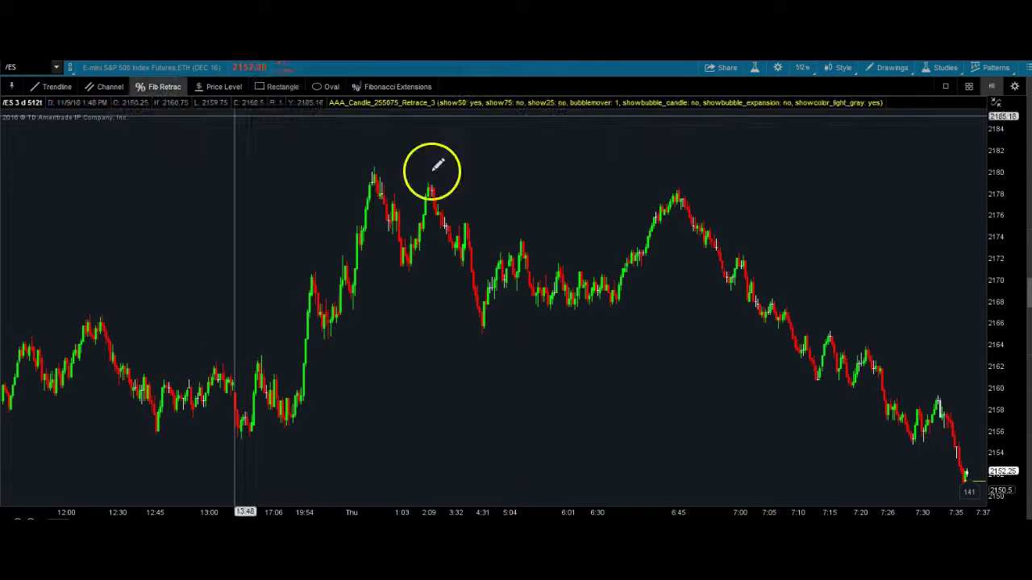
click(364, 166)
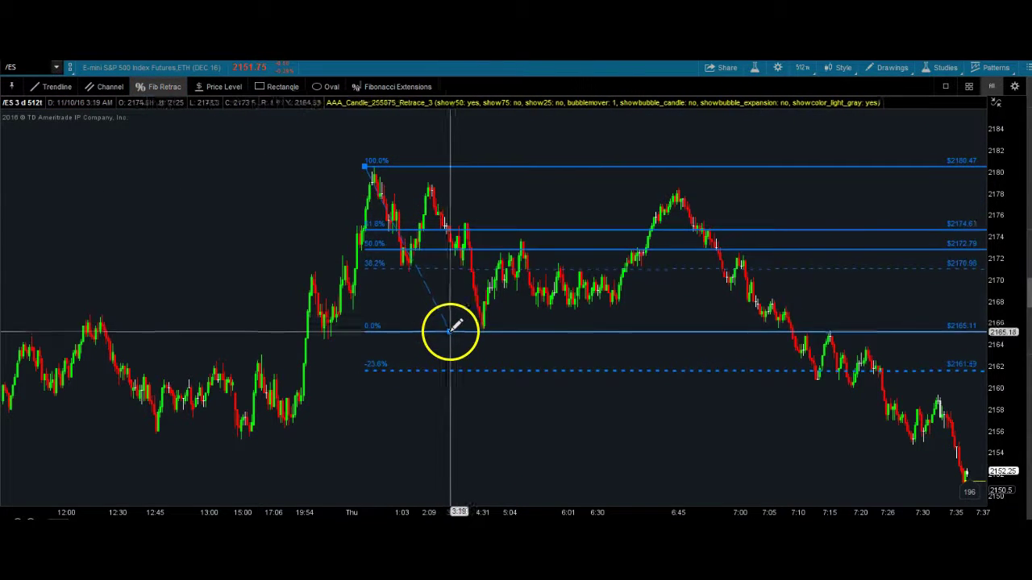
click(454, 334)
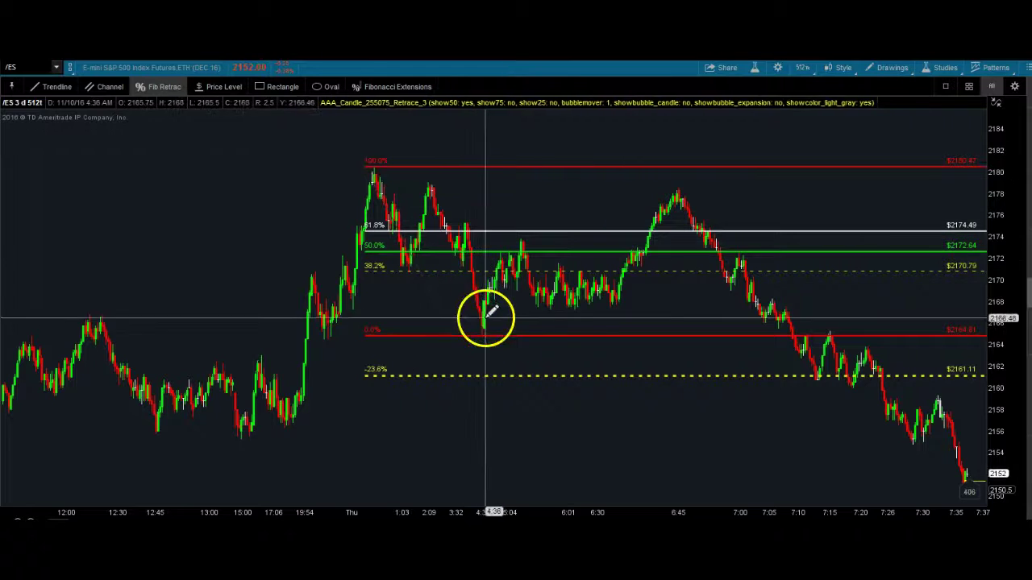
drag(497, 252, 0, 250)
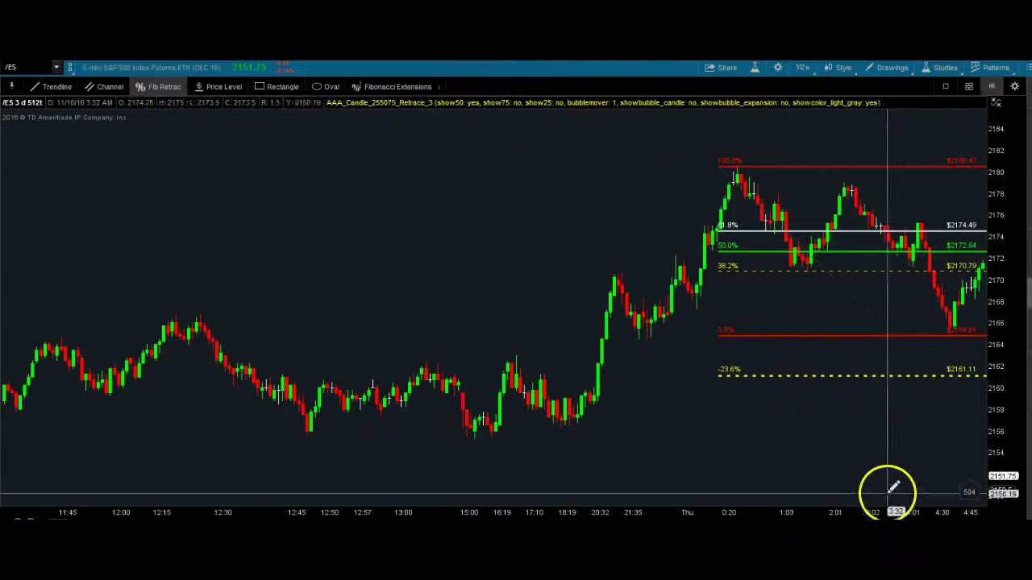
mouse_move(739, 369)
mouse_down()
mouse_move(673, 369)
mouse_move(776, 369)
mouse_move(735, 370)
mouse_up()
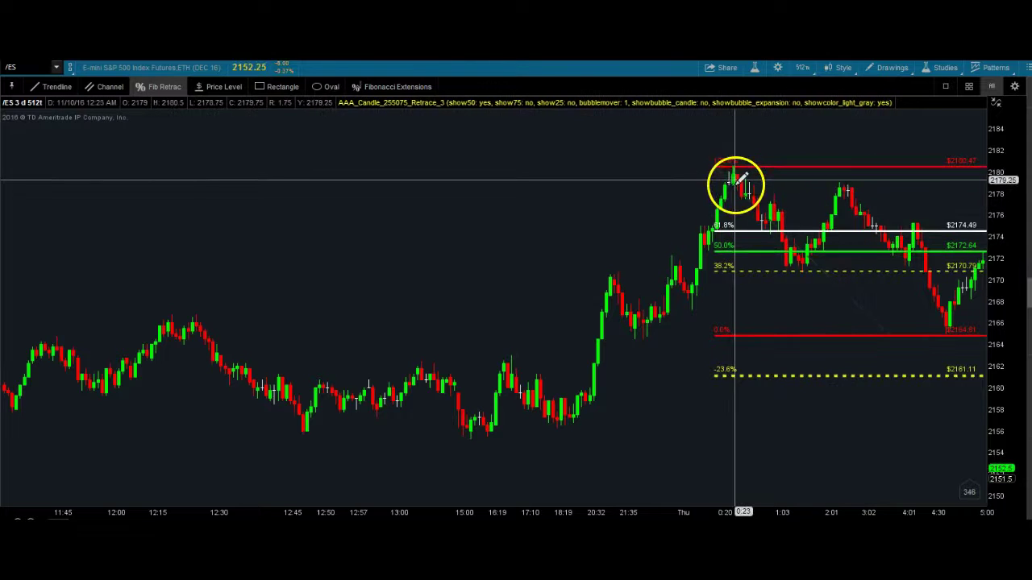
- Draw a rectangle between the retracement's 61.8% and 50% levels, from just after the 2164.81 swing low to about the 5:50 bar
right_click(865, 170)
click(918, 181)
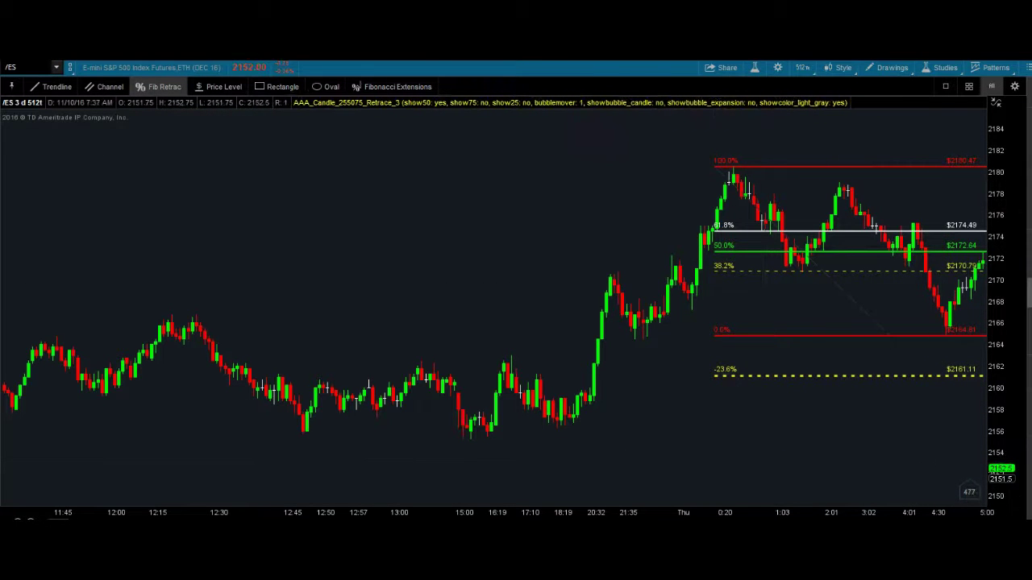
drag(891, 524, 934, 497)
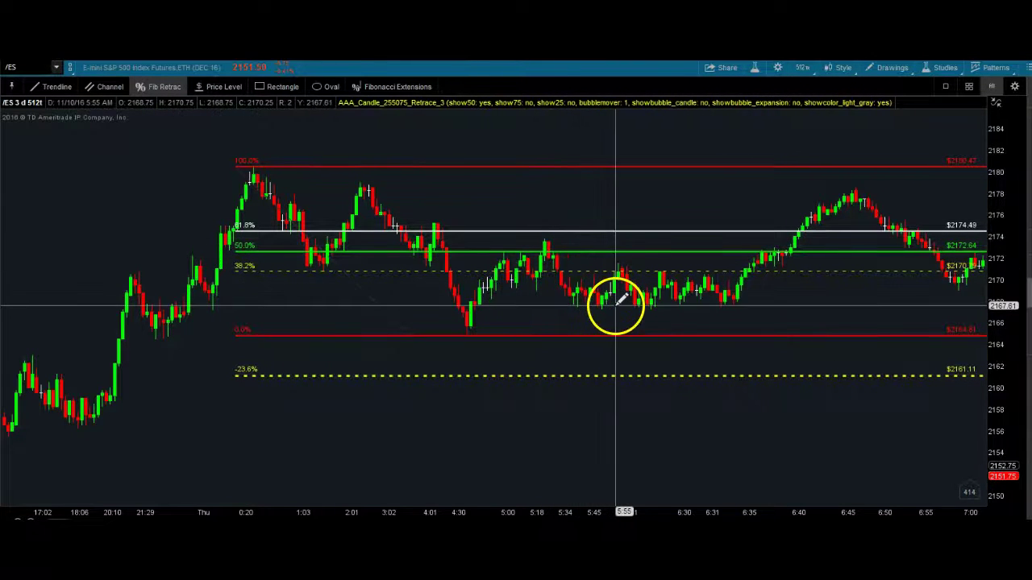
click(275, 87)
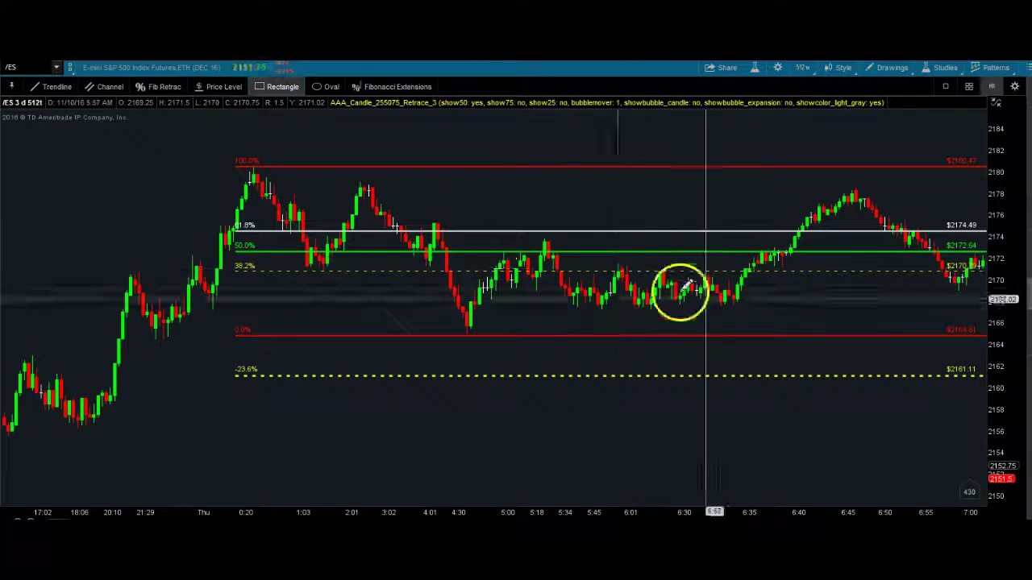
click(473, 232)
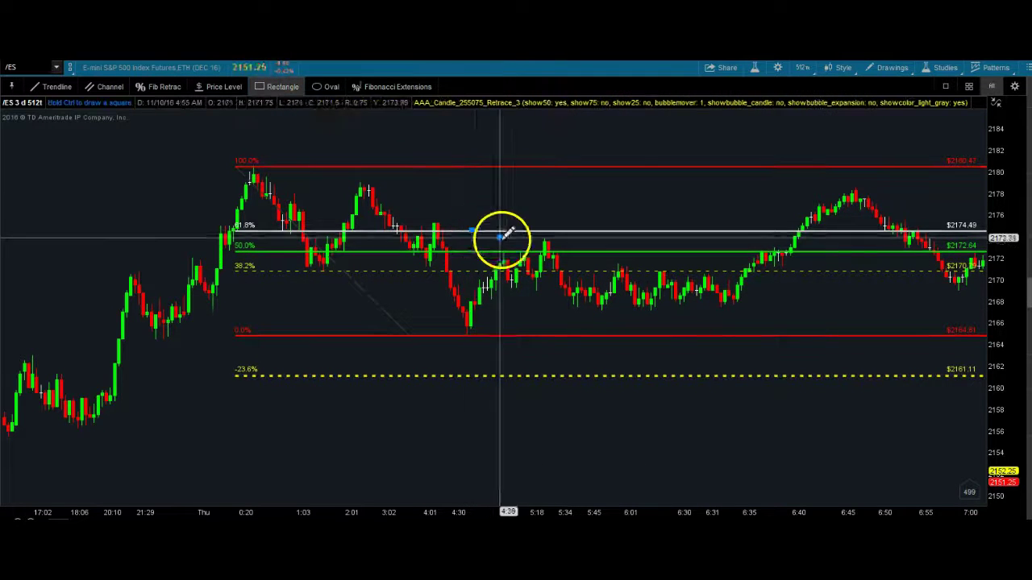
click(612, 249)
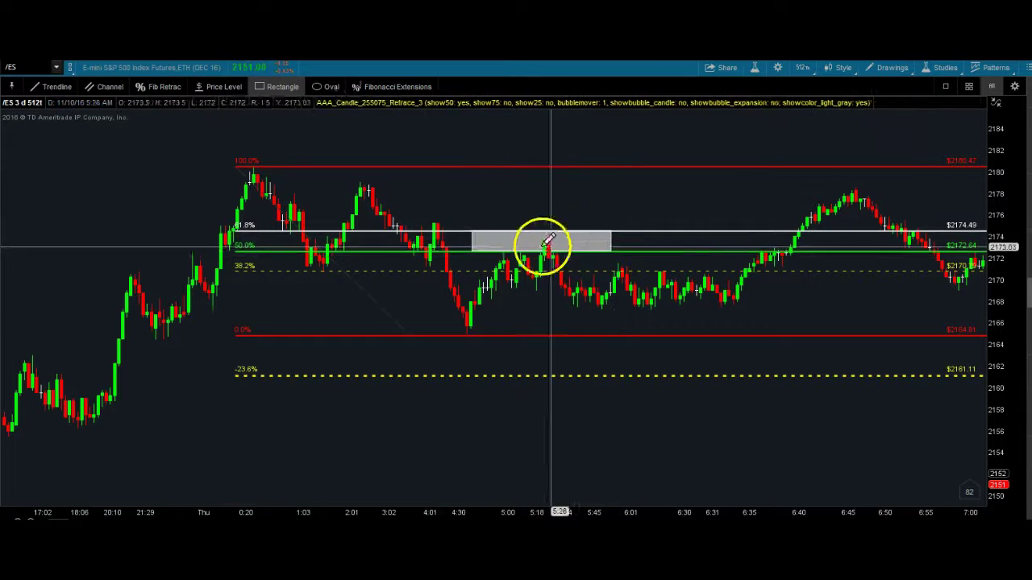
- Draw a thin flat rectangle at about 2175.35, just above the shaded zone, starting at about the 4:45 bar
click(503, 237)
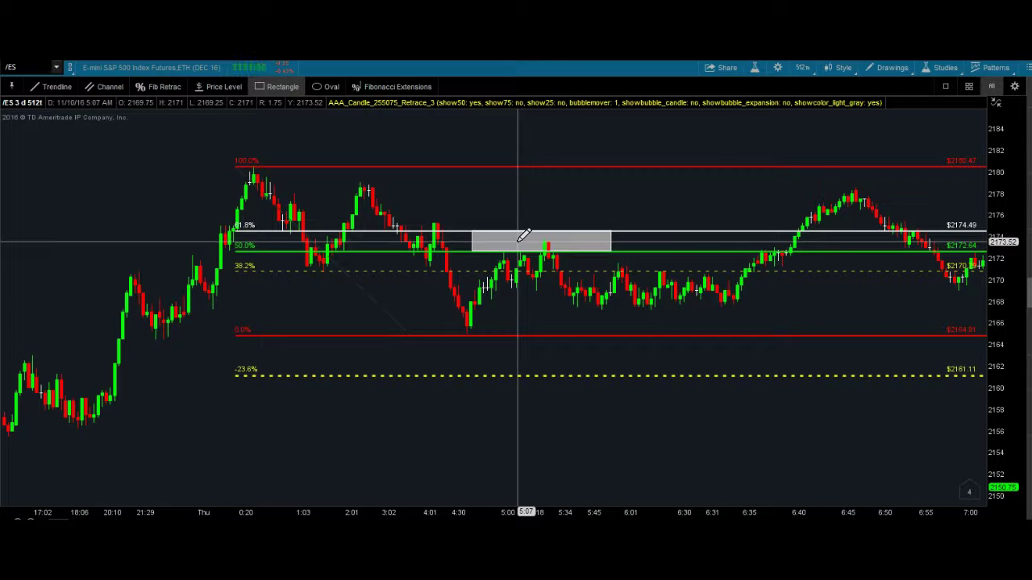
click(524, 235)
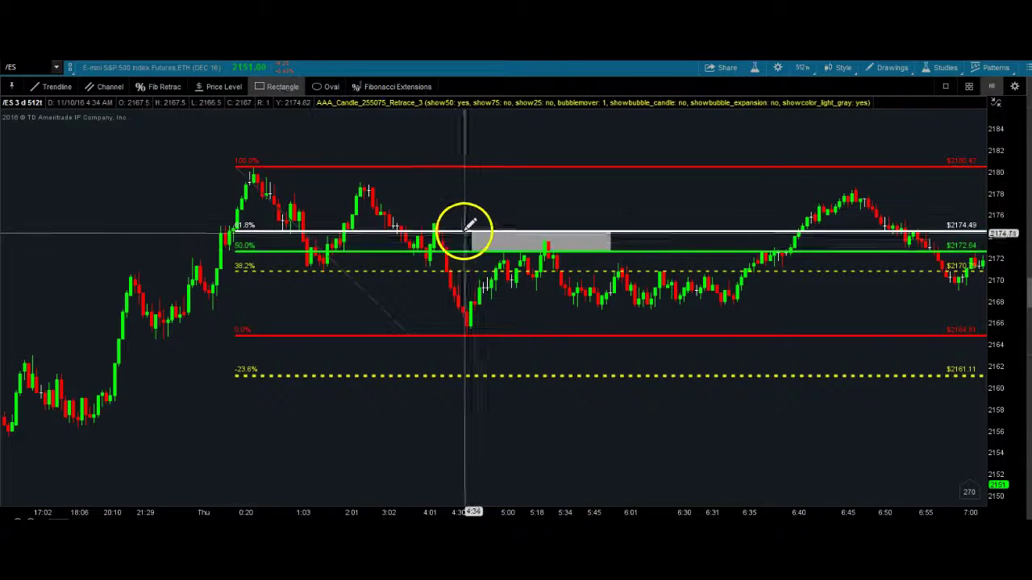
click(266, 87)
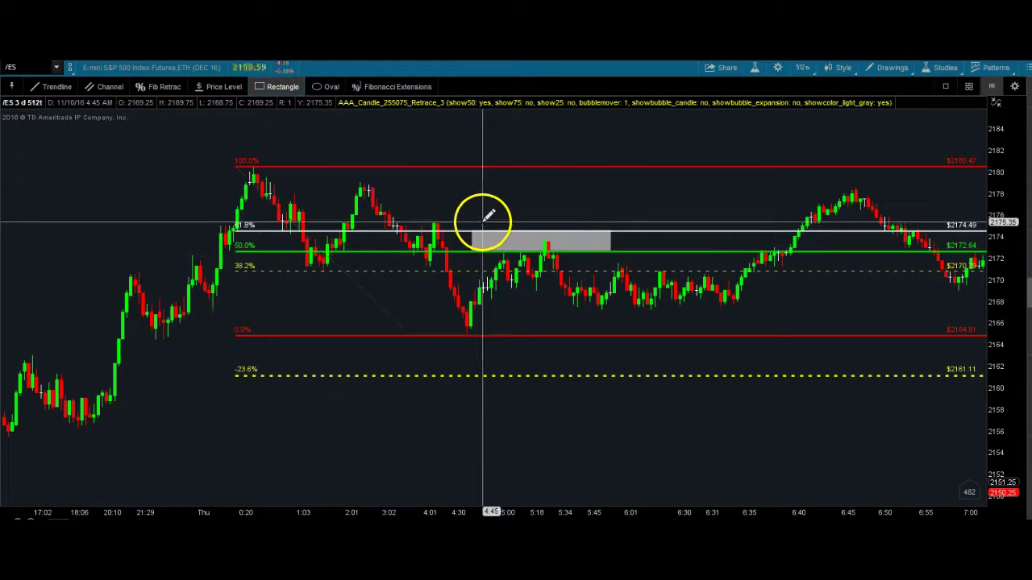
drag(483, 223, 599, 223)
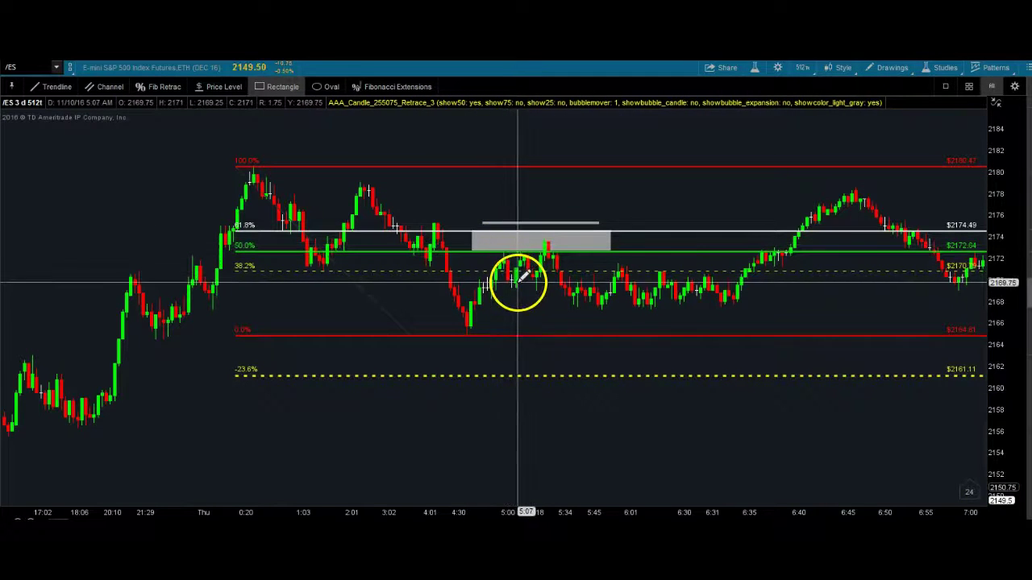
mouse_move(517, 283)
mouse_down()
mouse_move(500, 299)
mouse_move(521, 271)
mouse_move(516, 286)
mouse_move(506, 278)
mouse_move(519, 247)
mouse_move(511, 249)
mouse_up()
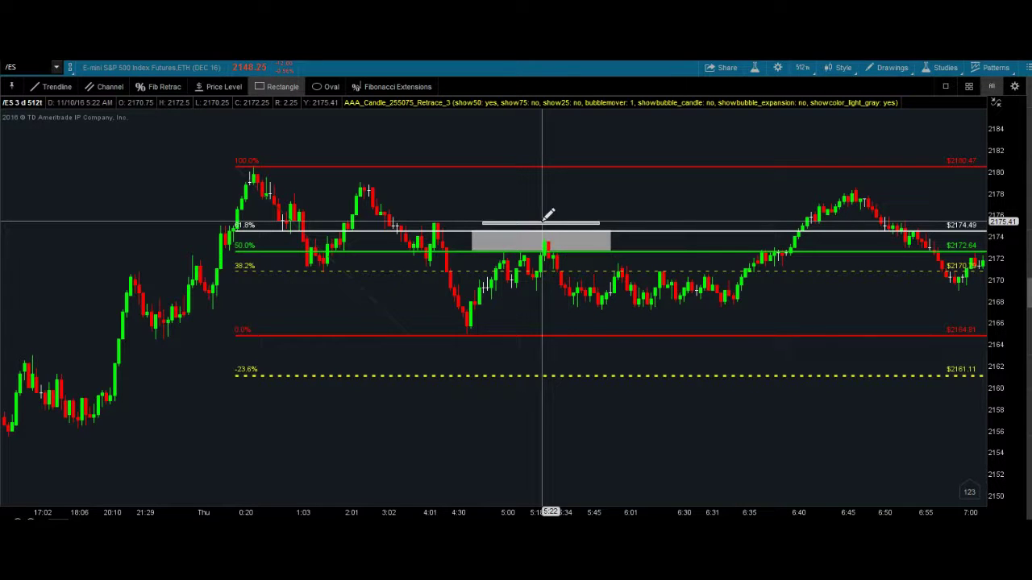
- Remove the Fibonacci retracement, the shaded rectangle and the thin rectangle above it from the chart
right_click(577, 166)
click(621, 227)
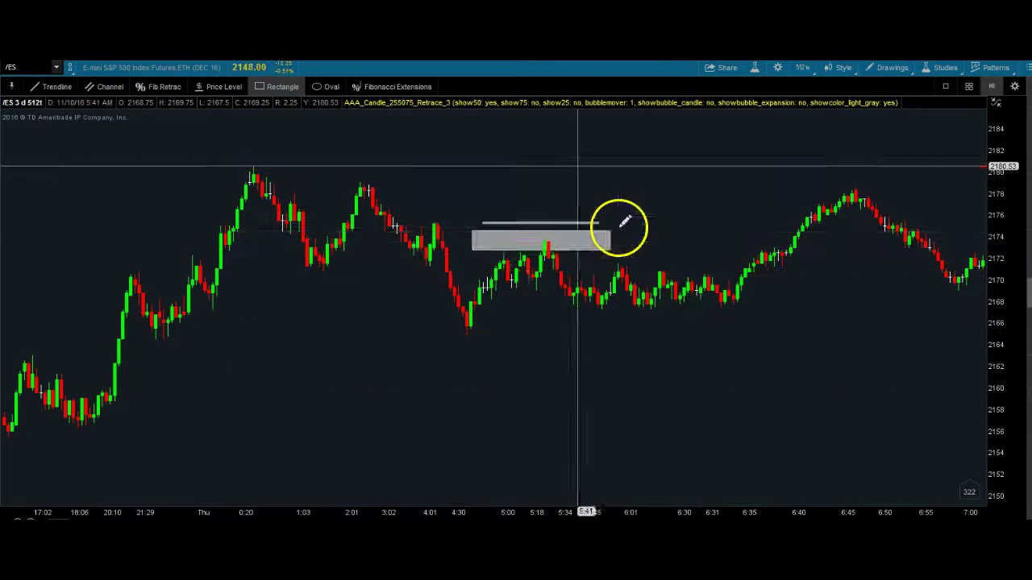
right_click(530, 238)
click(574, 296)
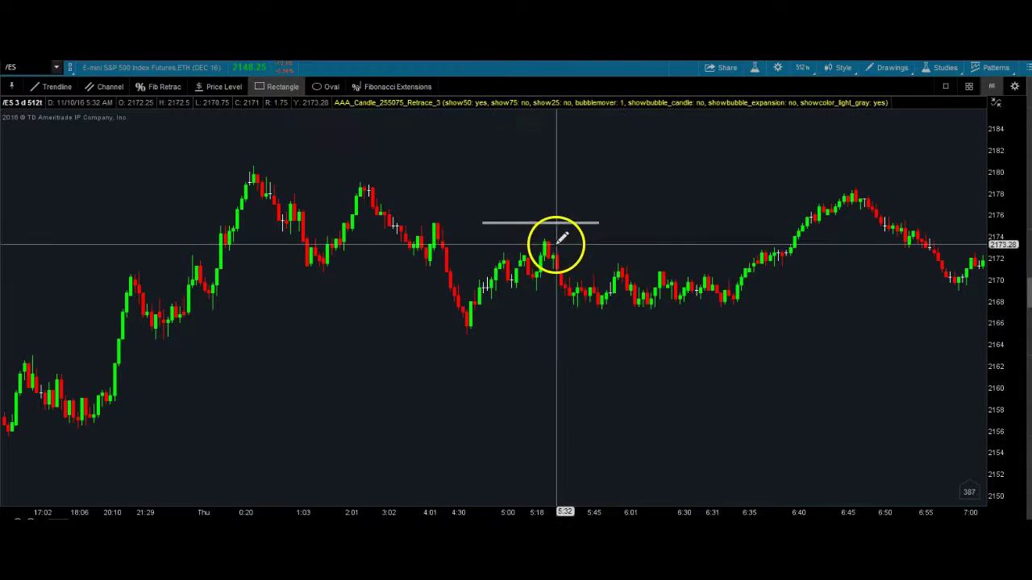
right_click(560, 222)
right_click(544, 224)
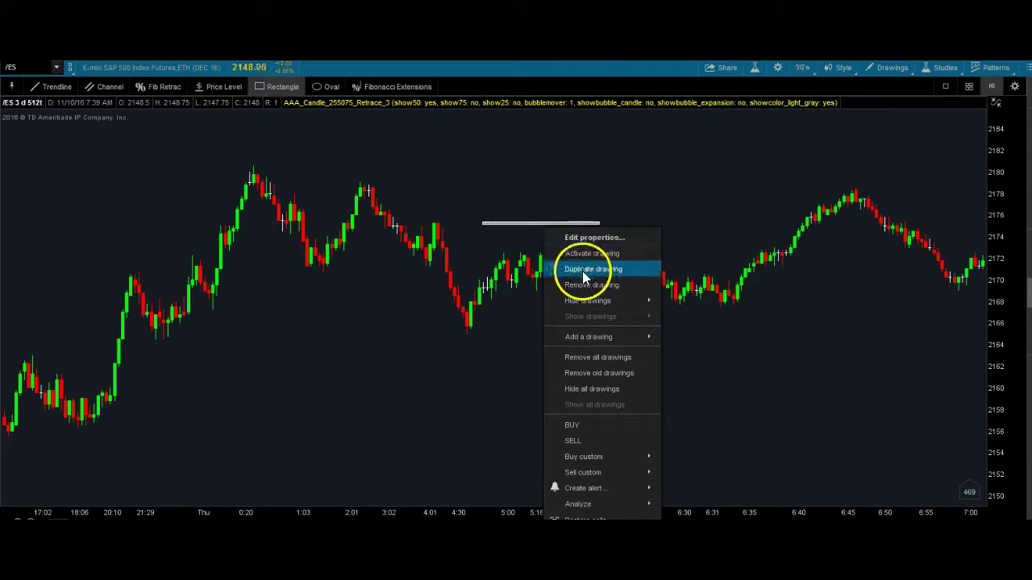
click(586, 285)
- Switch the chart to the 20-day, 15-minute time frame
right_click(672, 170)
click(708, 183)
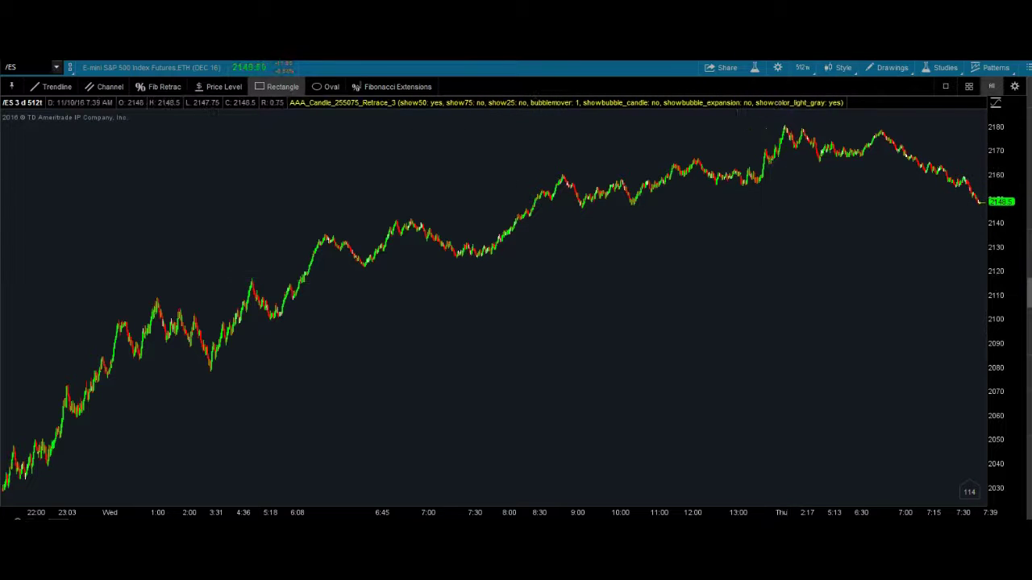
click(799, 71)
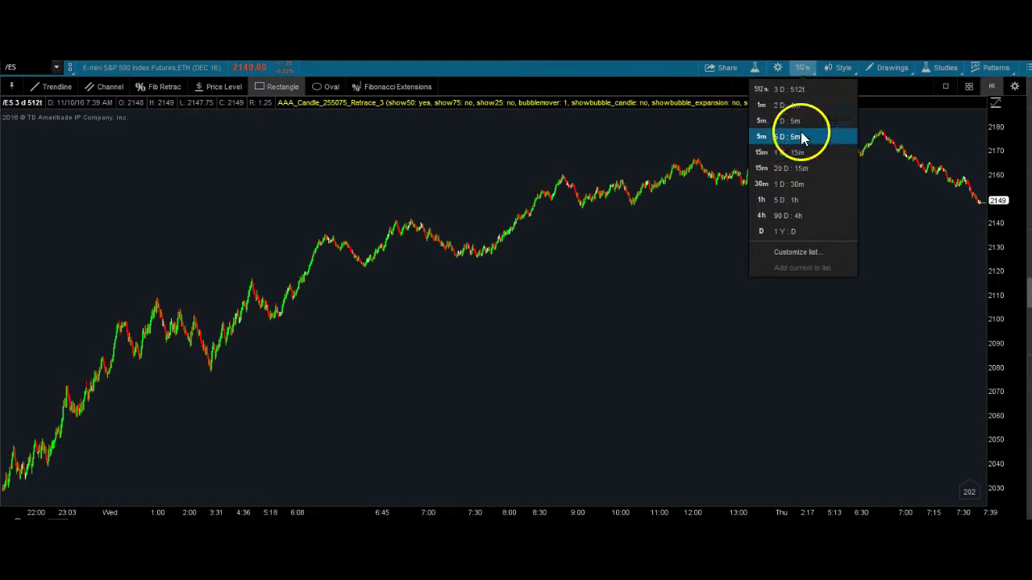
click(794, 170)
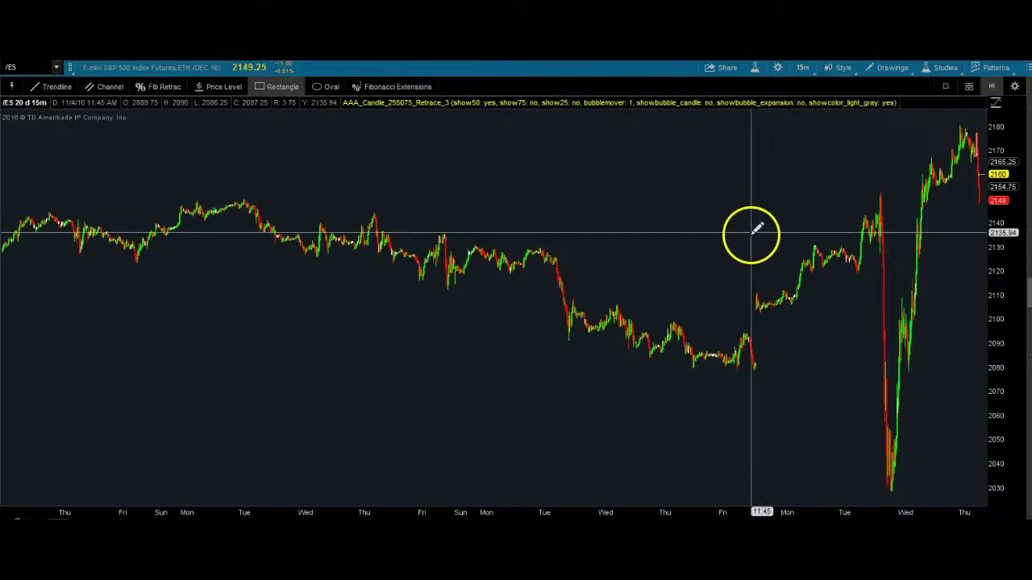
- Draw a Fibonacci retracement from the Tuesday evening low at about 2028.24 up to the Thursday high at about 2181.04
drag(754, 233, 998, 253)
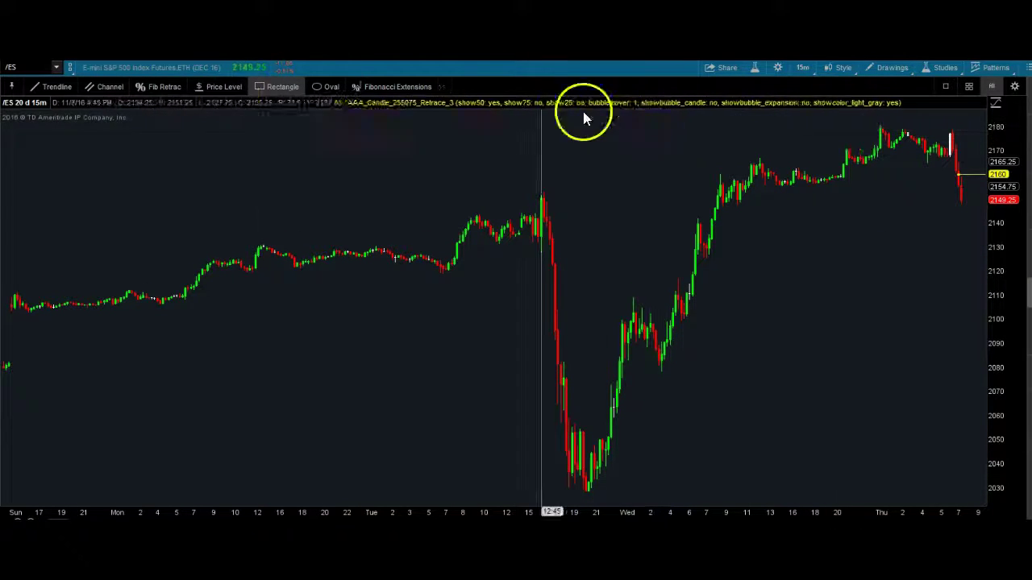
click(146, 90)
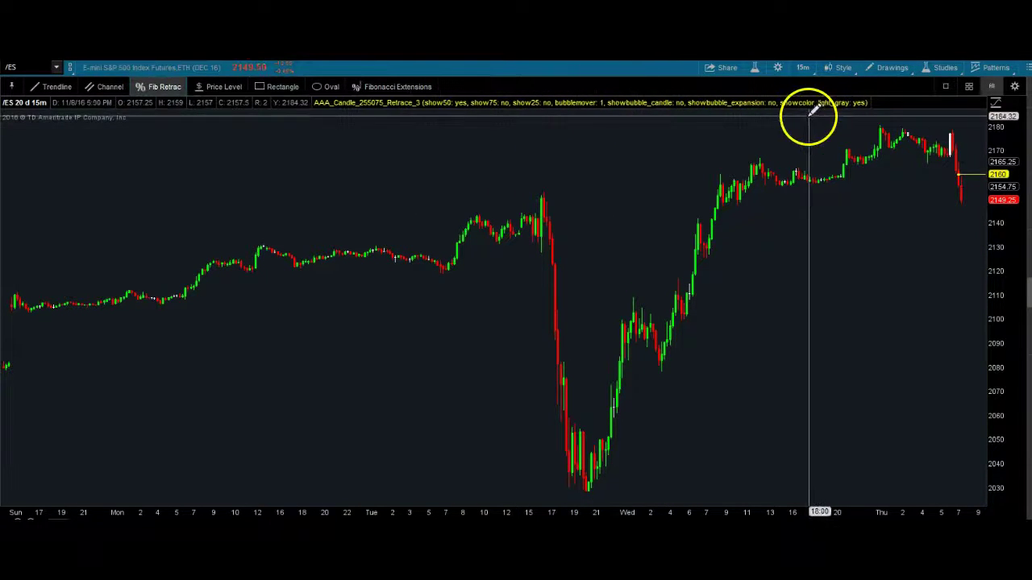
drag(812, 125, 672, 297)
right_click(673, 294)
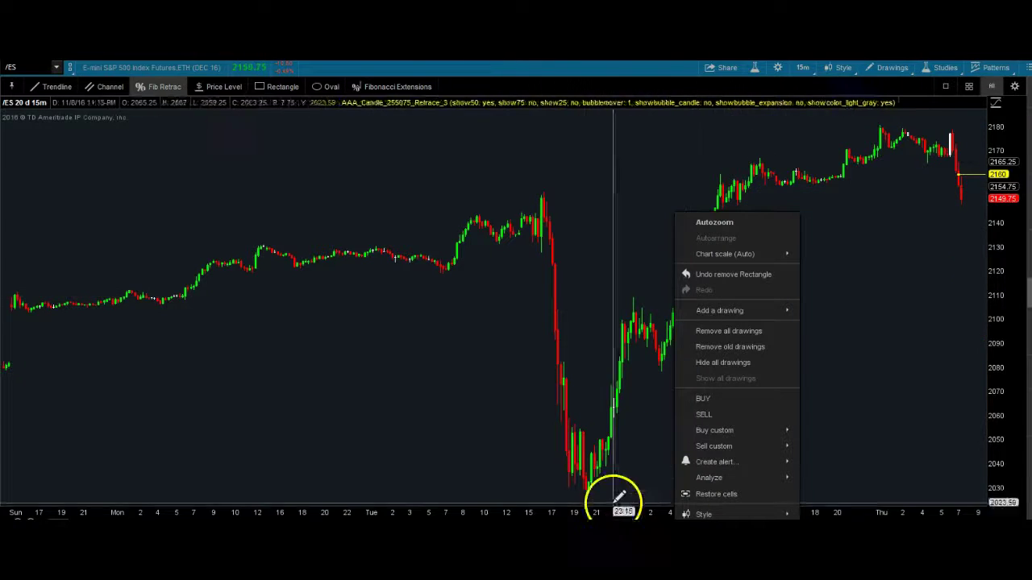
click(576, 490)
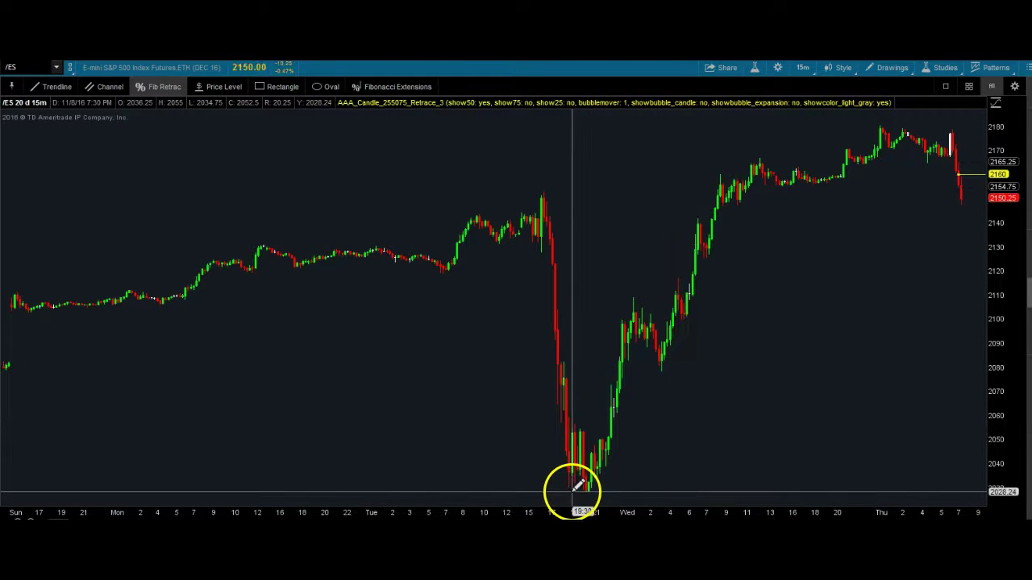
mouse_move(574, 489)
mouse_down()
mouse_move(811, 166)
mouse_move(827, 123)
mouse_up()
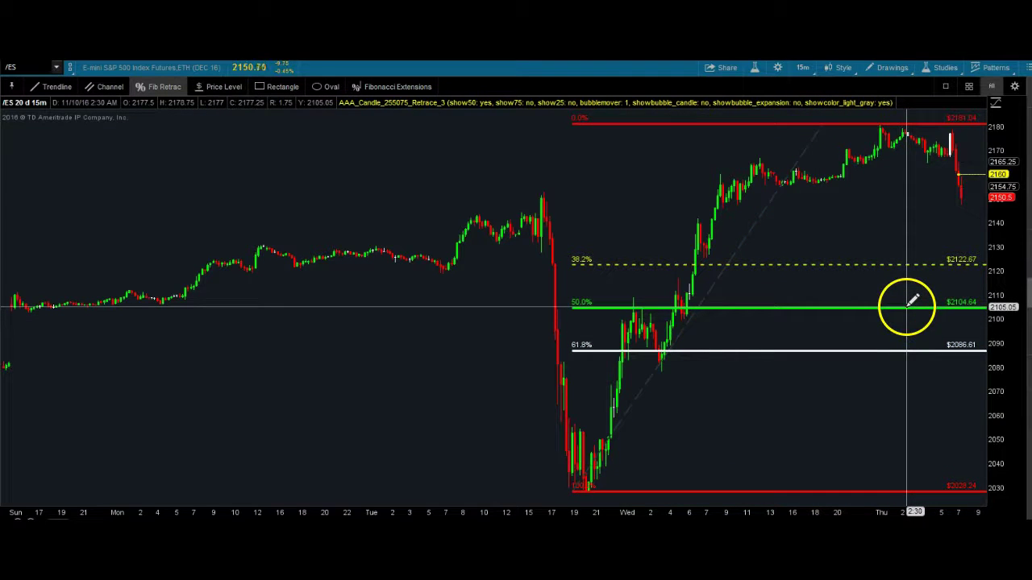
- Draw a rectangle between the new retracement's 50% and 61.8% levels, starting at about the Thursday 1:15 bar
mouse_move(911, 303)
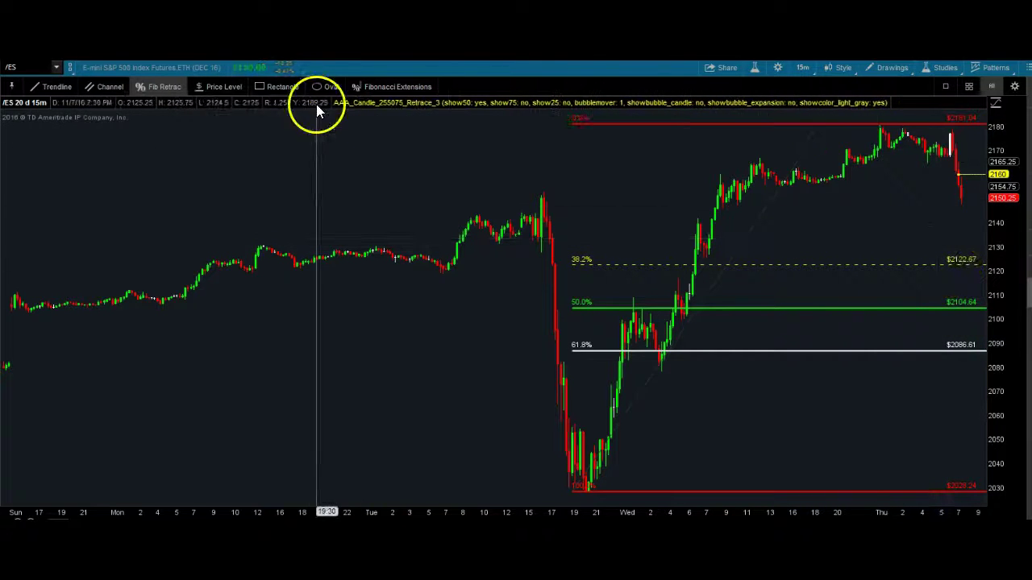
click(262, 86)
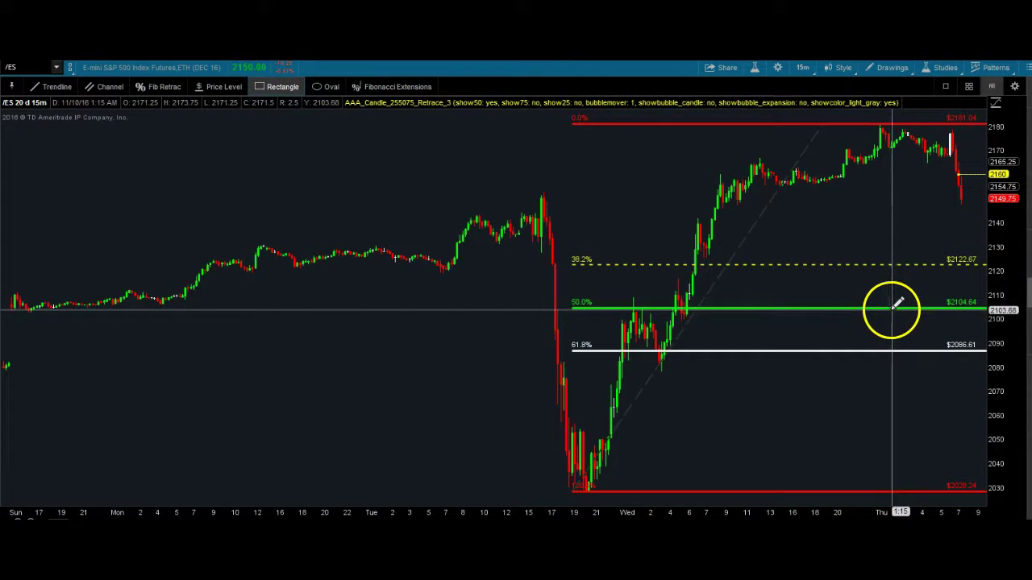
drag(888, 308, 941, 349)
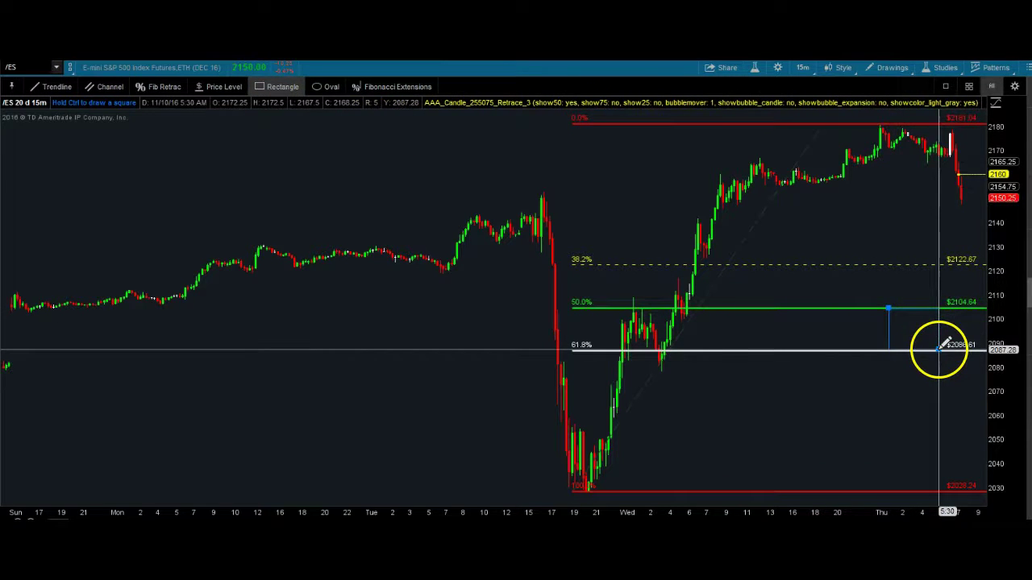
- Sketch two V-shaped bounces with trendlines, one reversing at the 50% level and one just above the 61.8% level
click(54, 88)
click(916, 243)
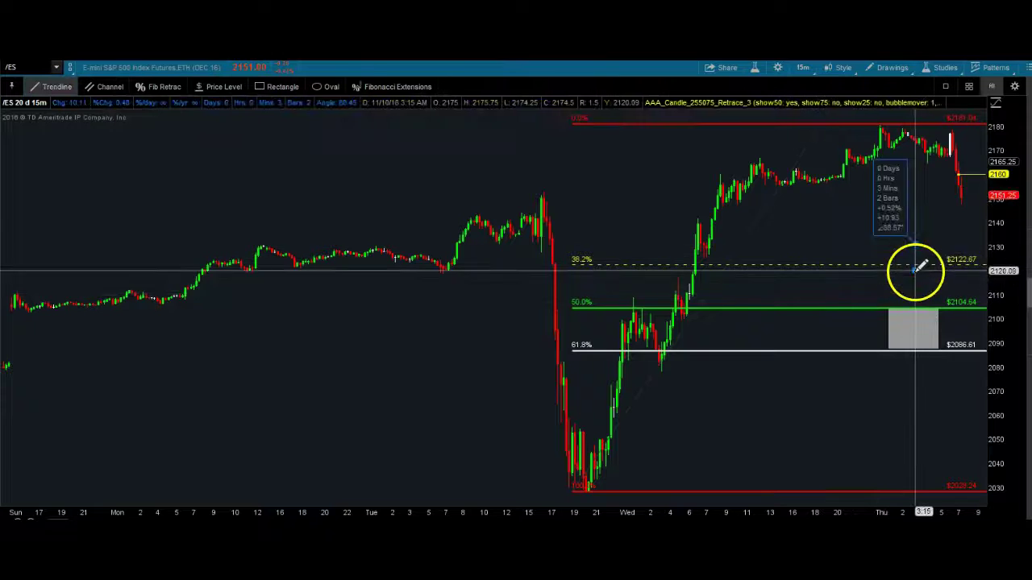
click(931, 304)
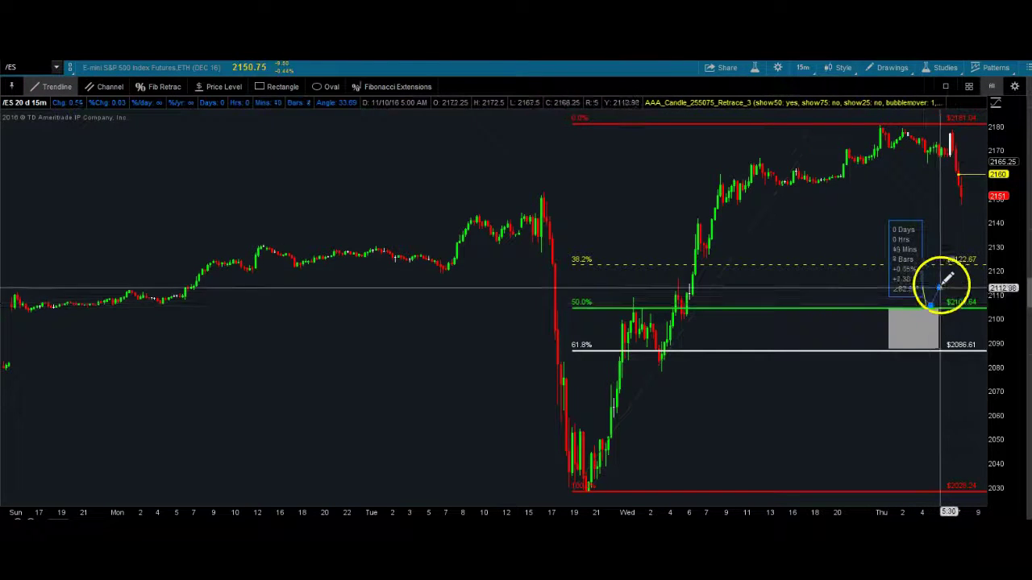
click(925, 345)
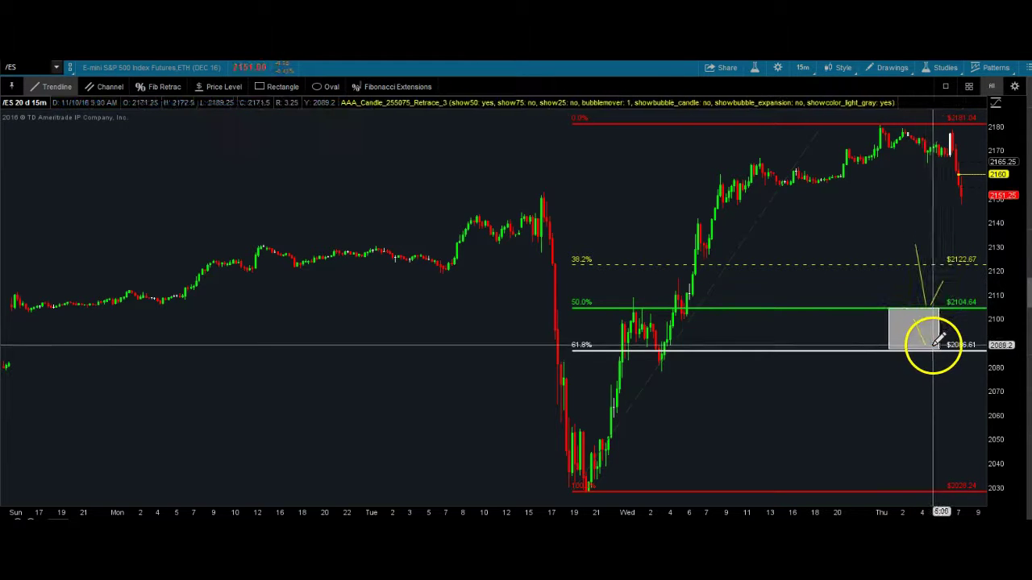
click(932, 347)
click(943, 333)
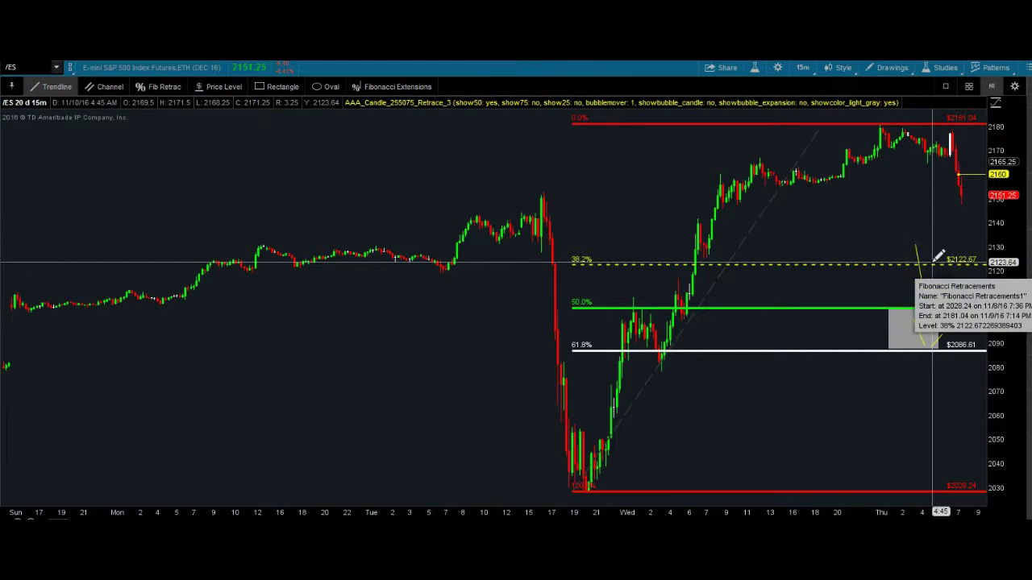
- Load the Z- Default Screen drawing set to clear the retracement, rectangle and trendlines from the chart
click(895, 80)
click(909, 326)
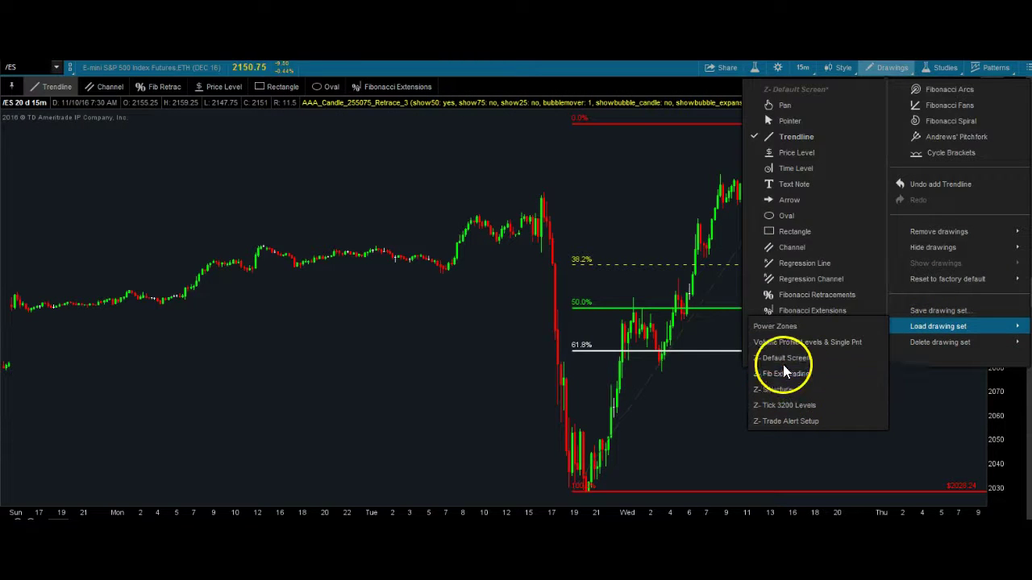
click(780, 357)
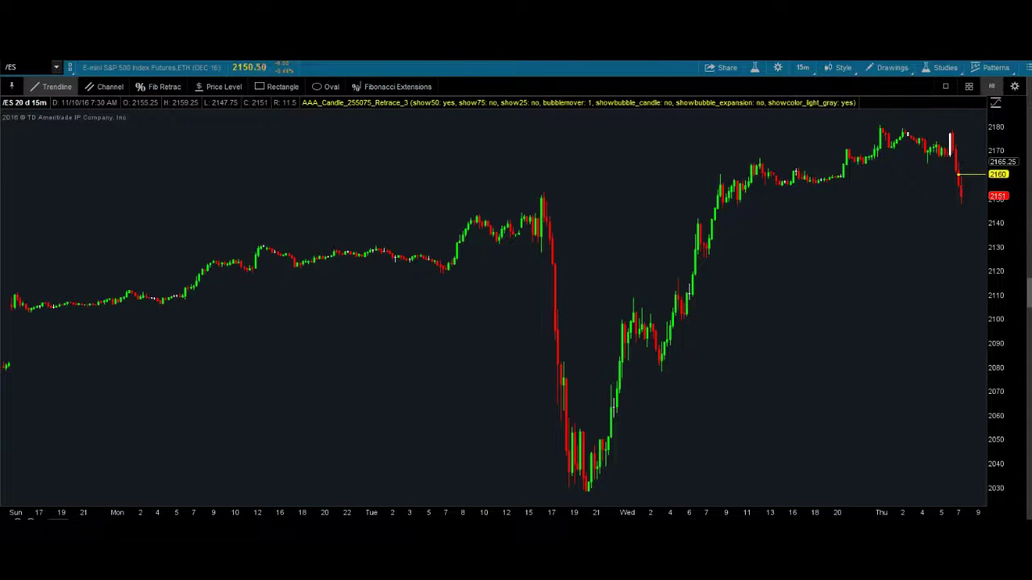
- Draw a Fibonacci extension in the Monday area from about 2169.29 down to 2092.2 and back up to about 2169.56
click(375, 88)
click(225, 152)
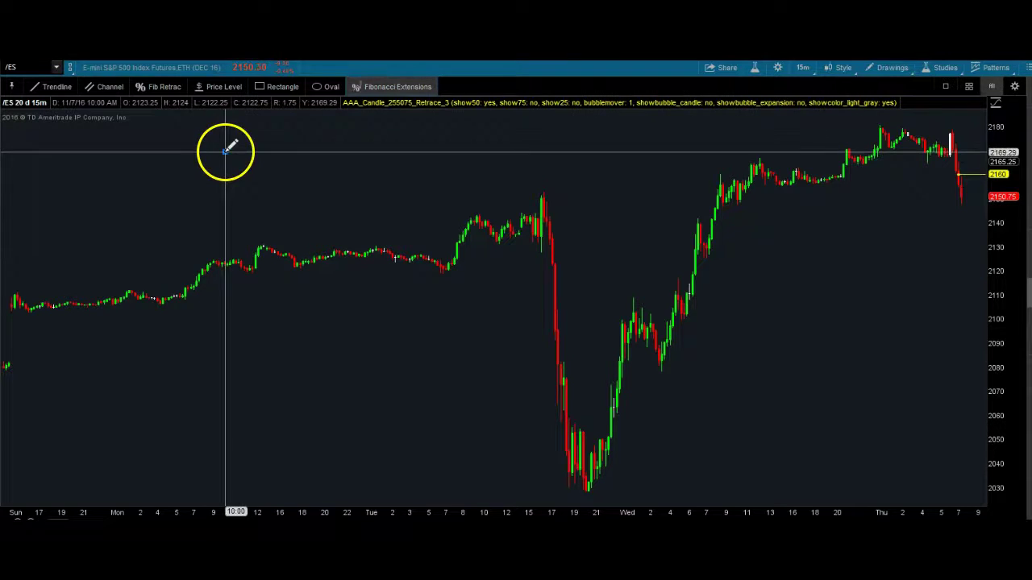
click(280, 337)
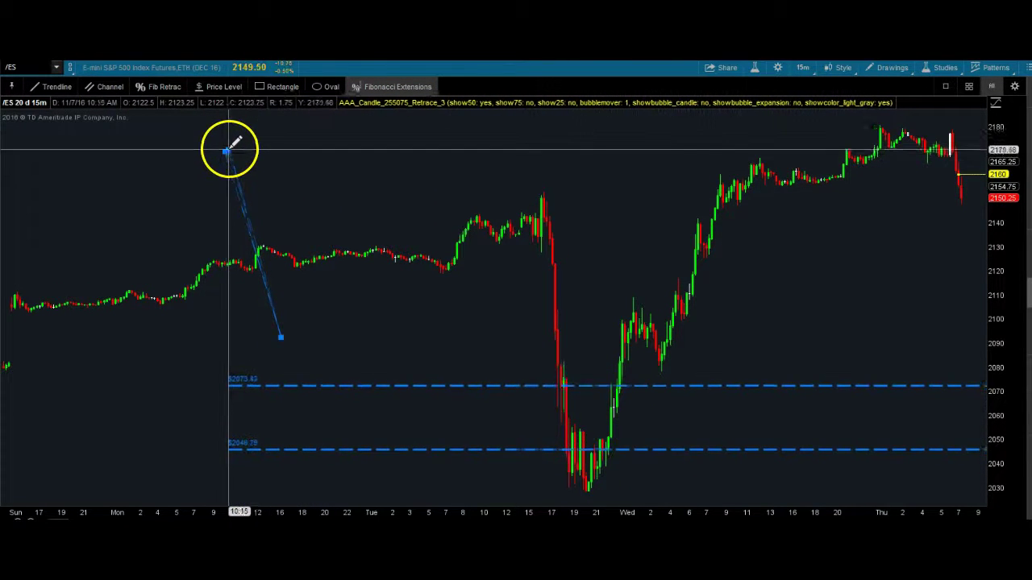
click(230, 147)
- Change the Fibonacci extension's properties so its level labels show percentages instead of prices
drag(995, 172, 1019, 269)
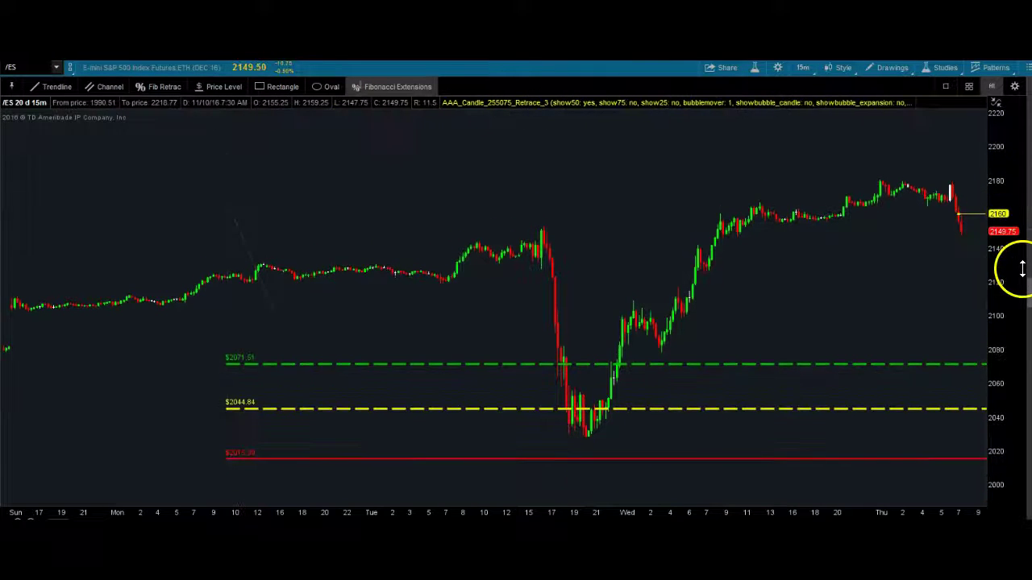
right_click(372, 360)
click(415, 232)
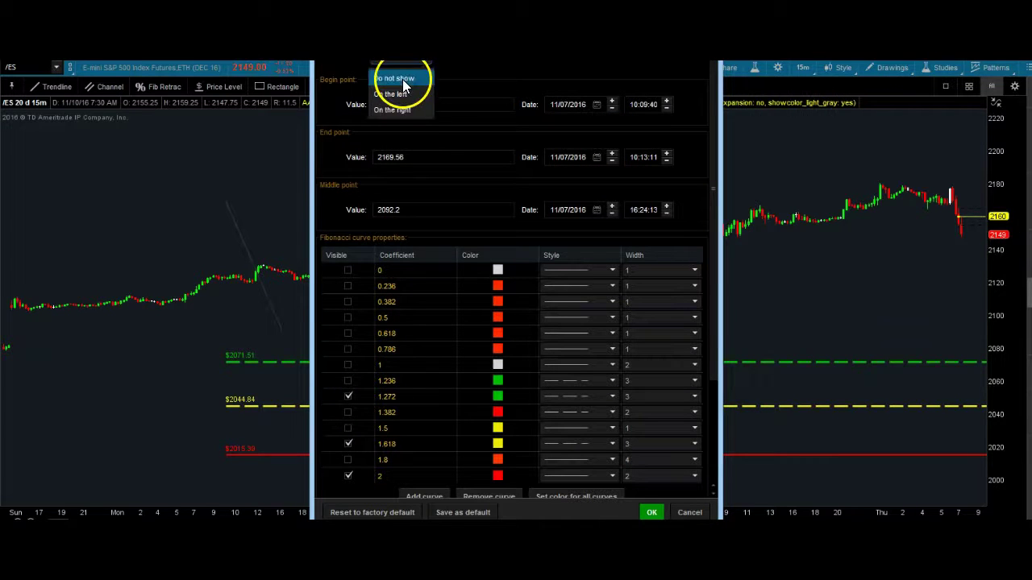
click(672, 70)
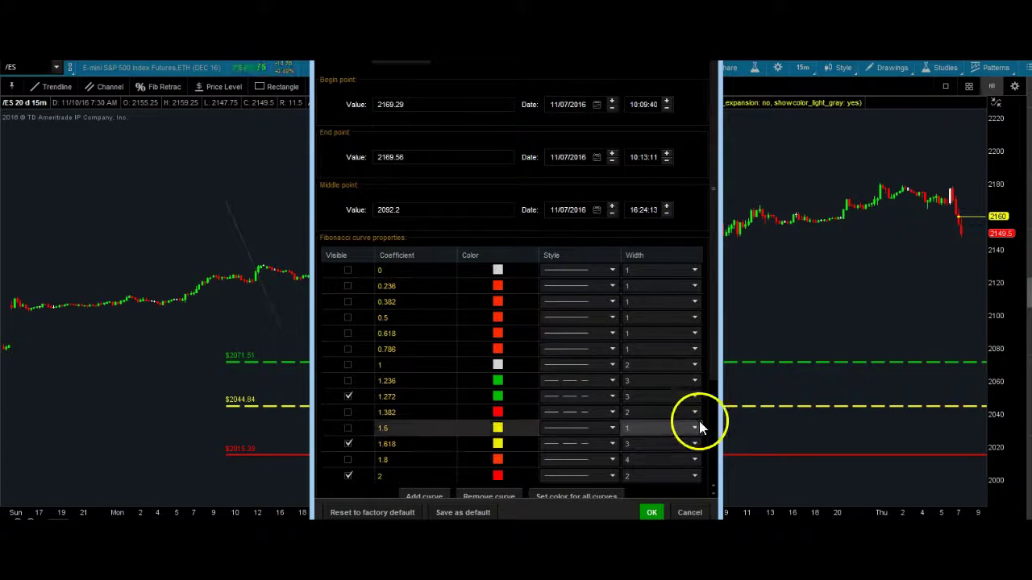
click(651, 513)
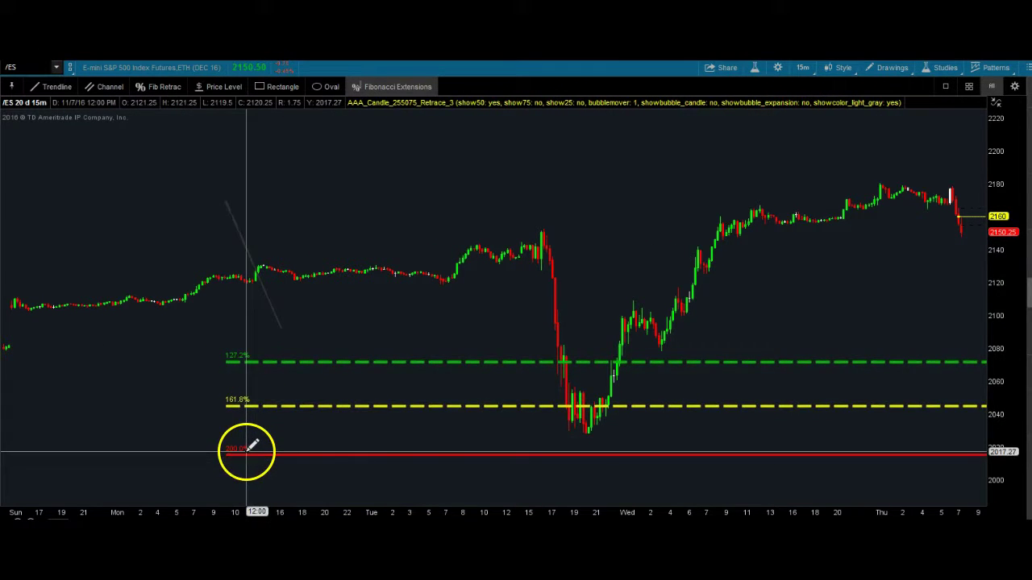
- Save the extension's properties as the default for new Fibonacci extensions, and remove this extension from the chart
right_click(333, 362)
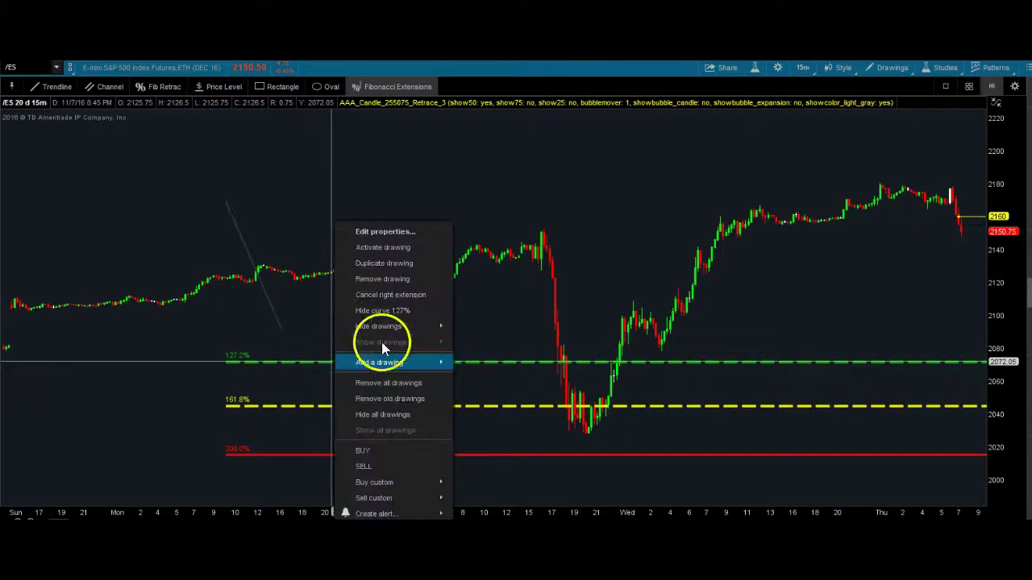
click(373, 232)
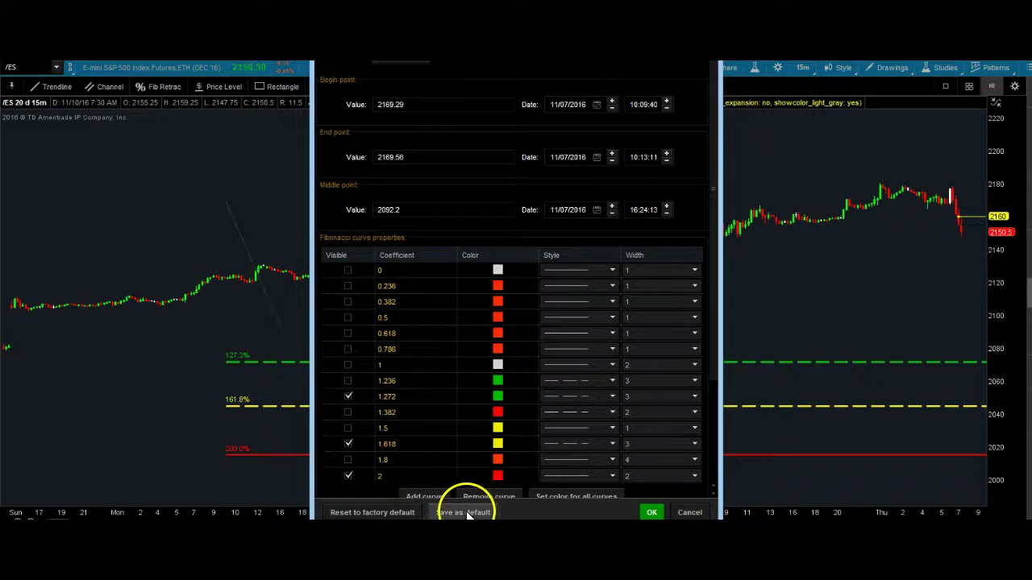
click(652, 512)
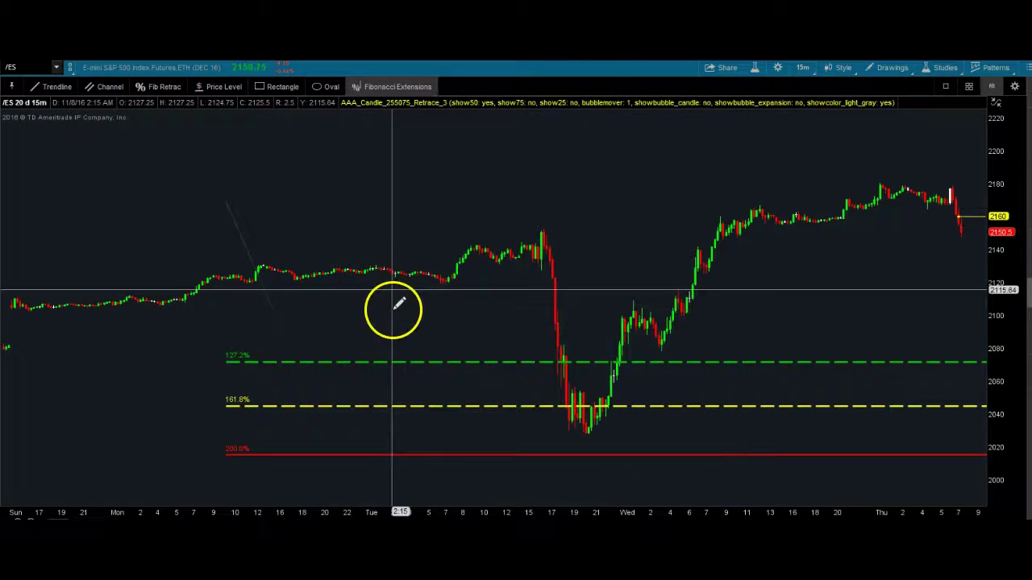
right_click(412, 360)
click(454, 279)
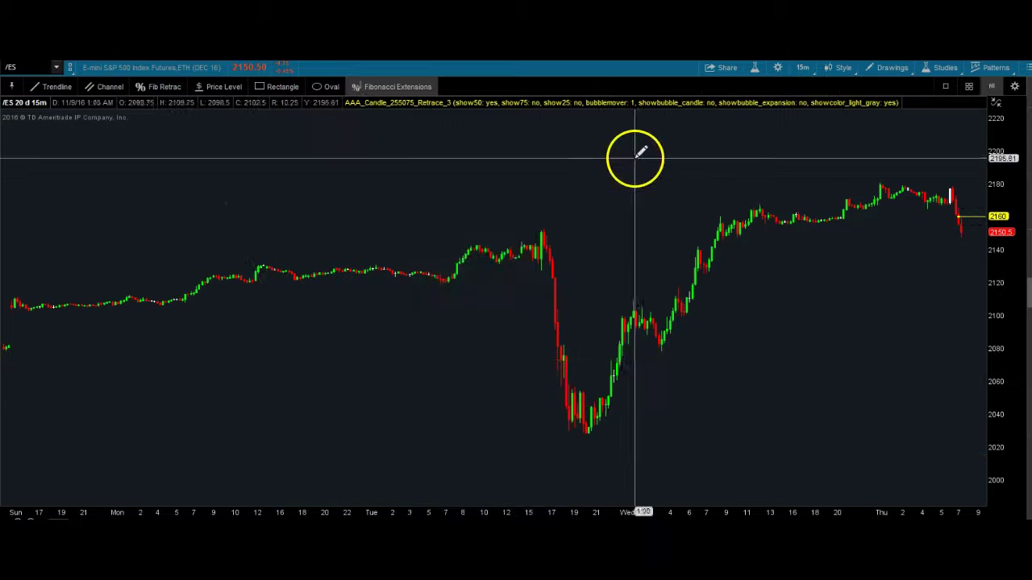
- Switch the chart to the 3 D : 512t time frame
click(803, 69)
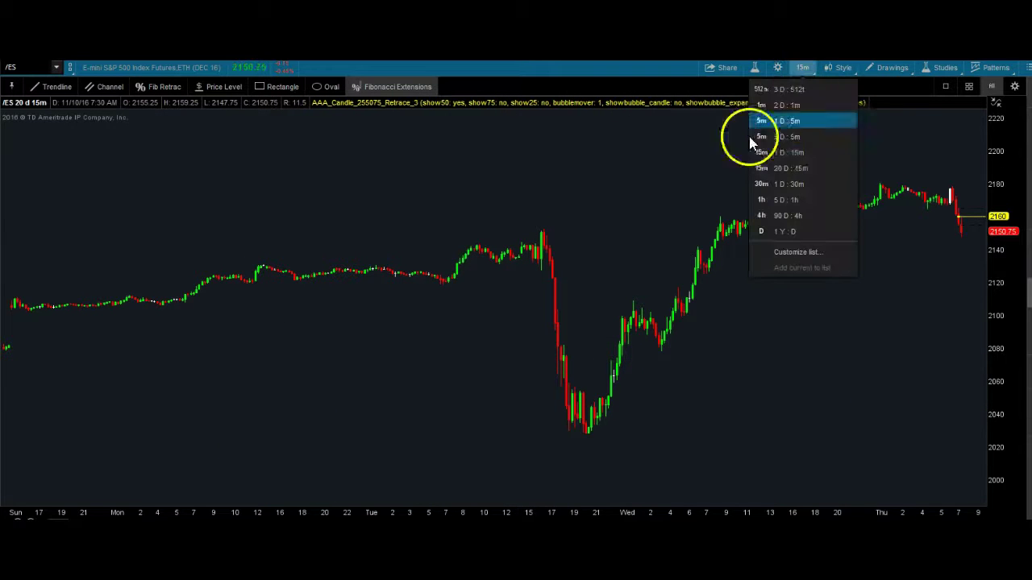
click(778, 89)
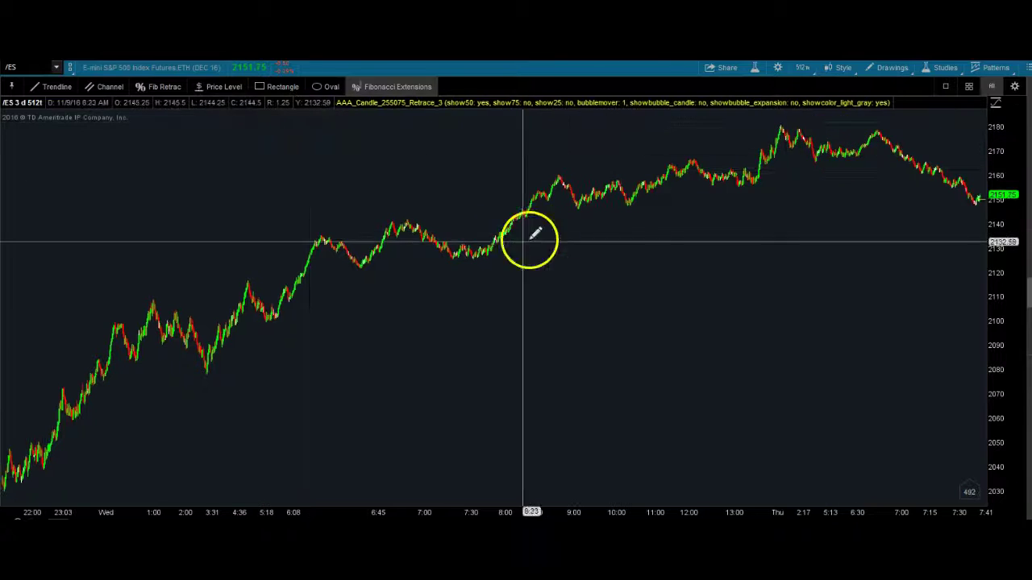
drag(450, 240, 1014, 305)
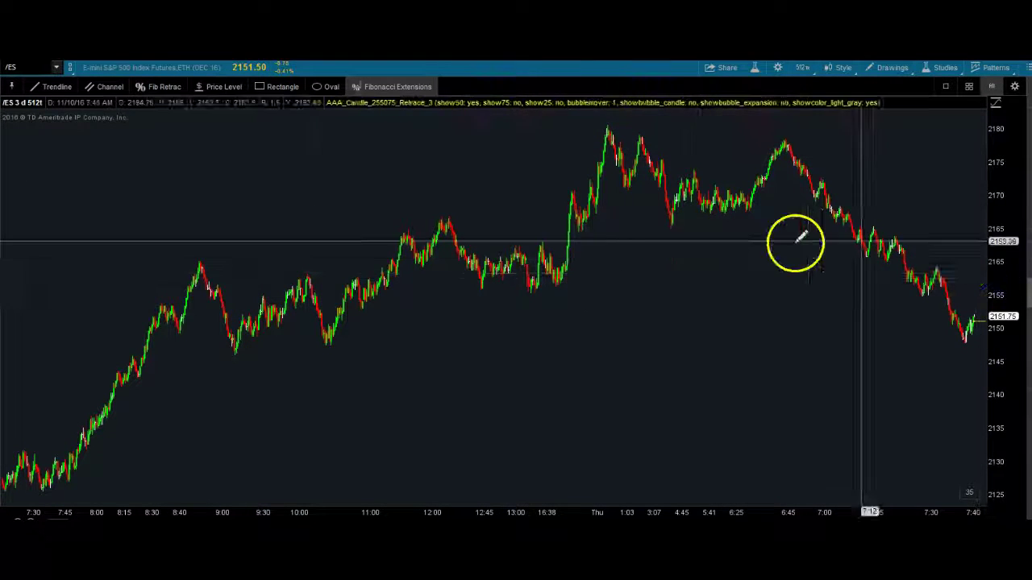
drag(1013, 157, 1007, 234)
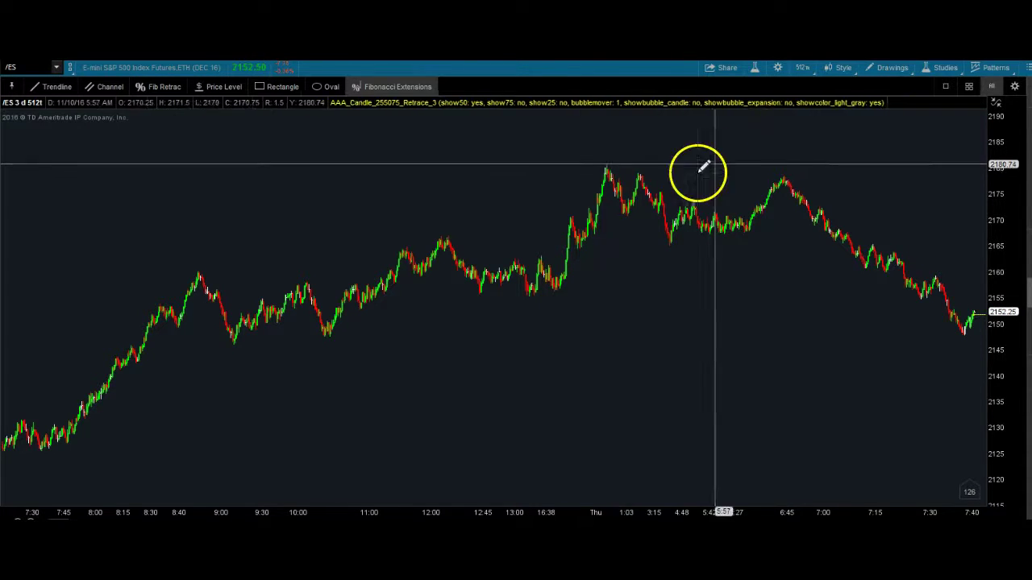
- Draw a downward Fibonacci extension from the Thursday 0:19 high at about 2180.58 to about 2164.99 and back up to about 2180.58
drag(710, 160, 371, 331)
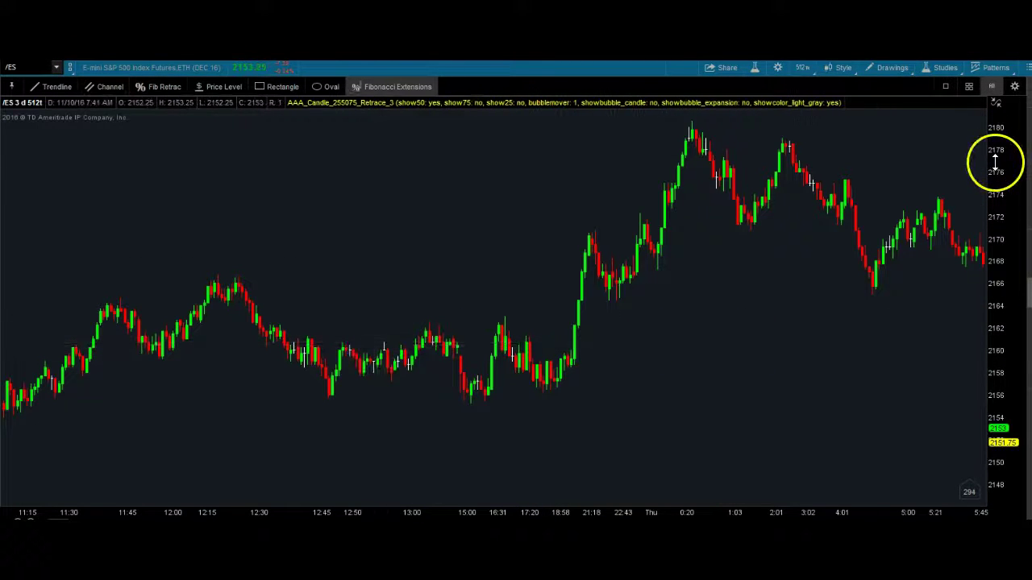
drag(996, 161, 995, 175)
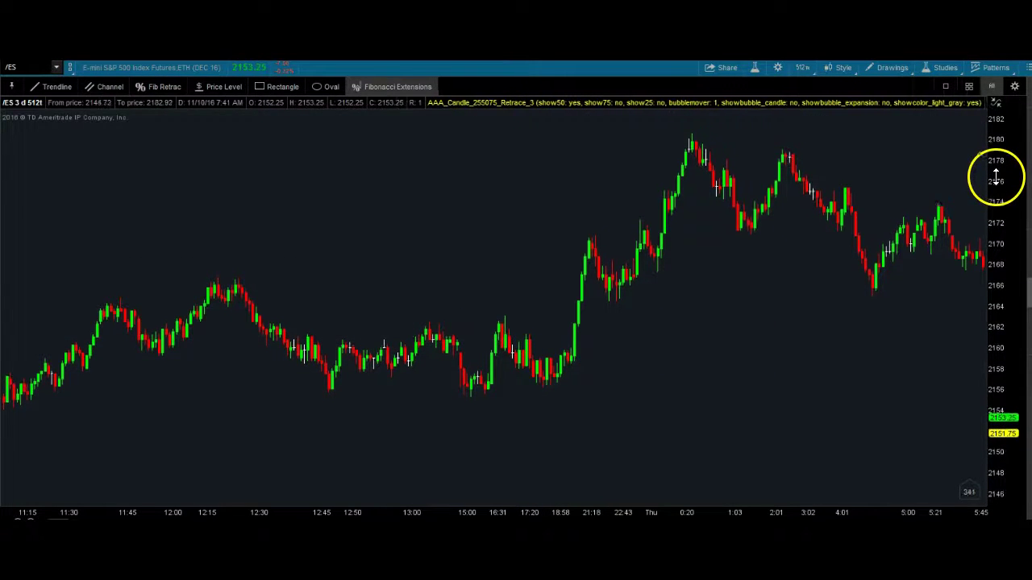
click(678, 133)
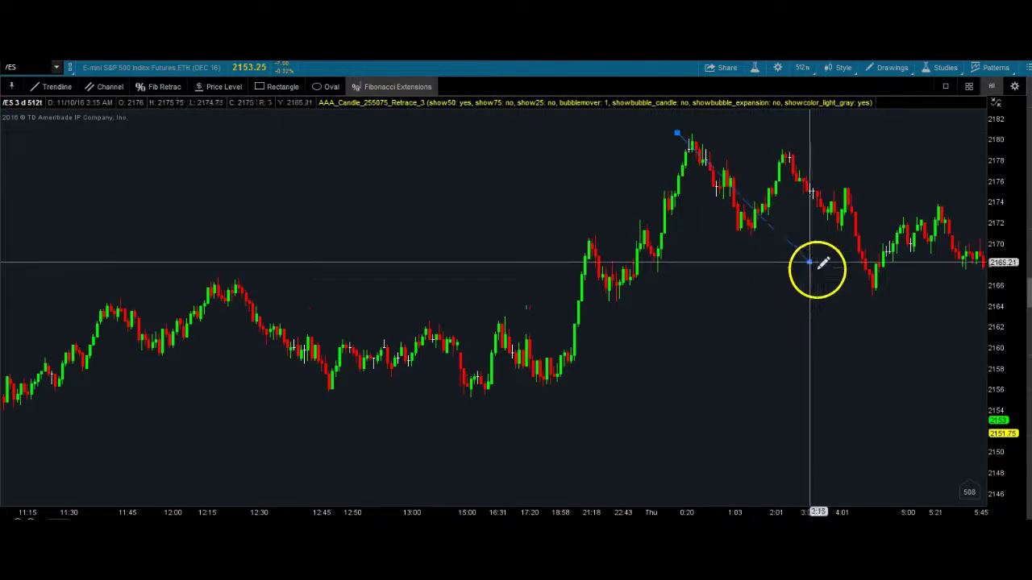
click(836, 294)
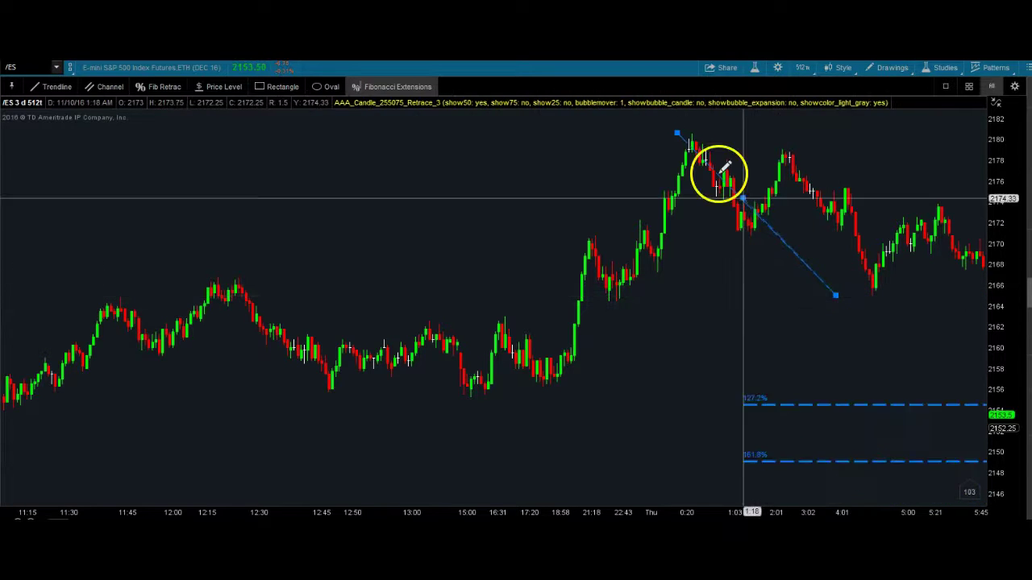
click(685, 128)
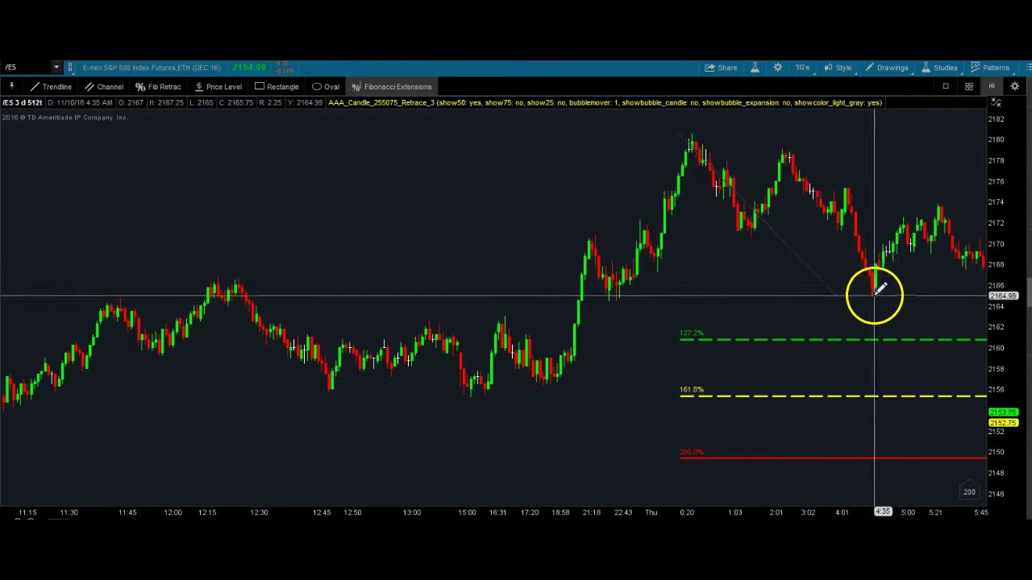
- Draw an upward Fibonacci extension from the Thursday 4:35 low up to about 2180.58 at 4:42 and back down to about 2164.67
click(875, 298)
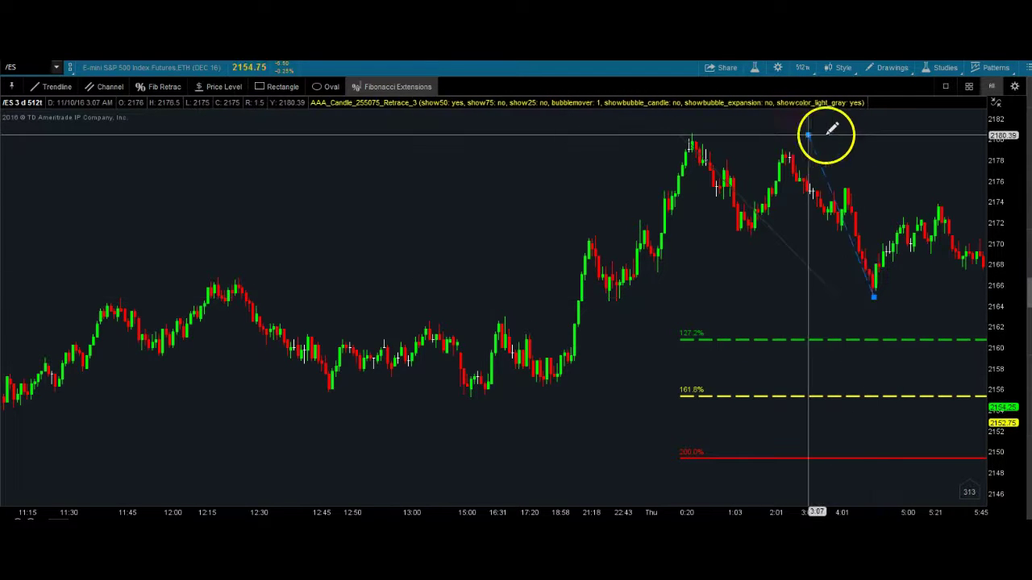
click(885, 129)
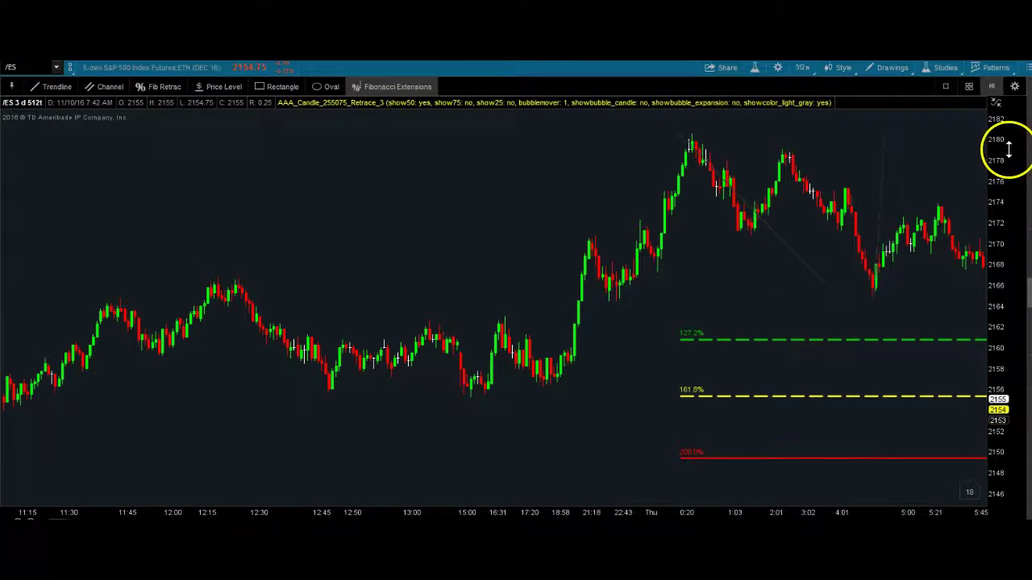
drag(1009, 149, 1004, 360)
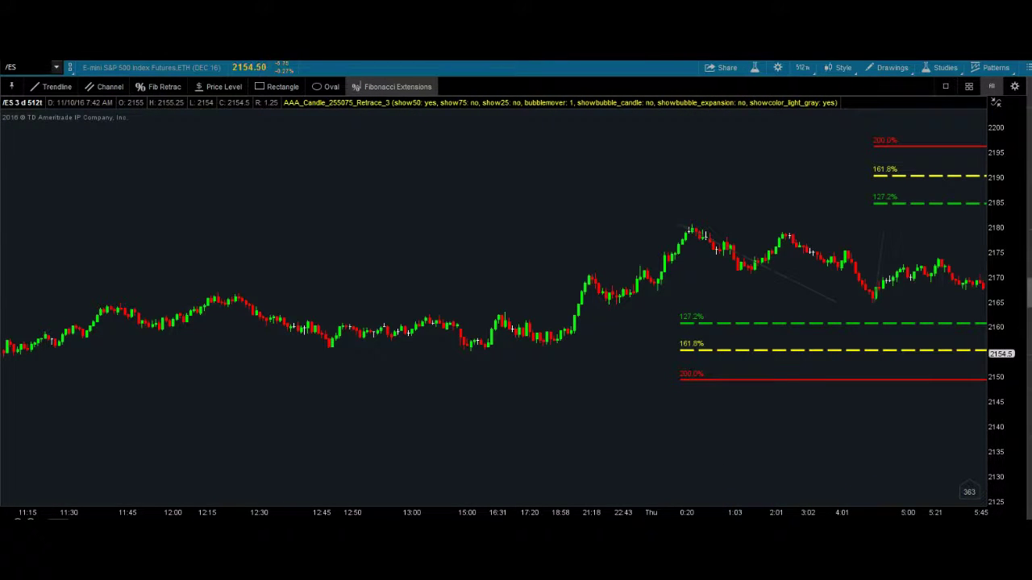
- Examine how Thursday's price action up to 7:43 reacts at the downward extension's 127.2%, 161.8% and 200% levels
drag(806, 522, 814, 522)
scroll(28, 519, down, 8)
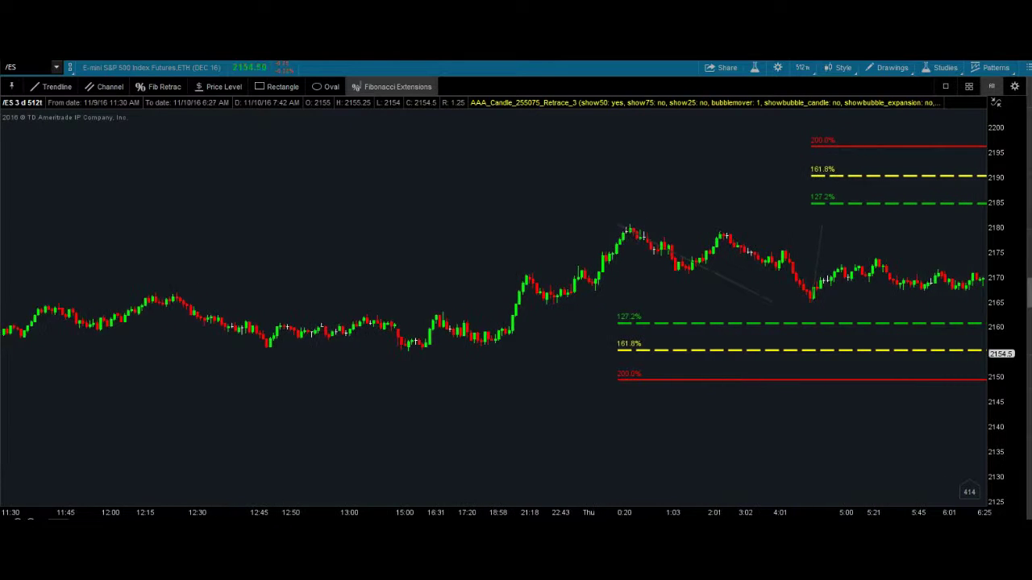
scroll(28, 518, down, 6)
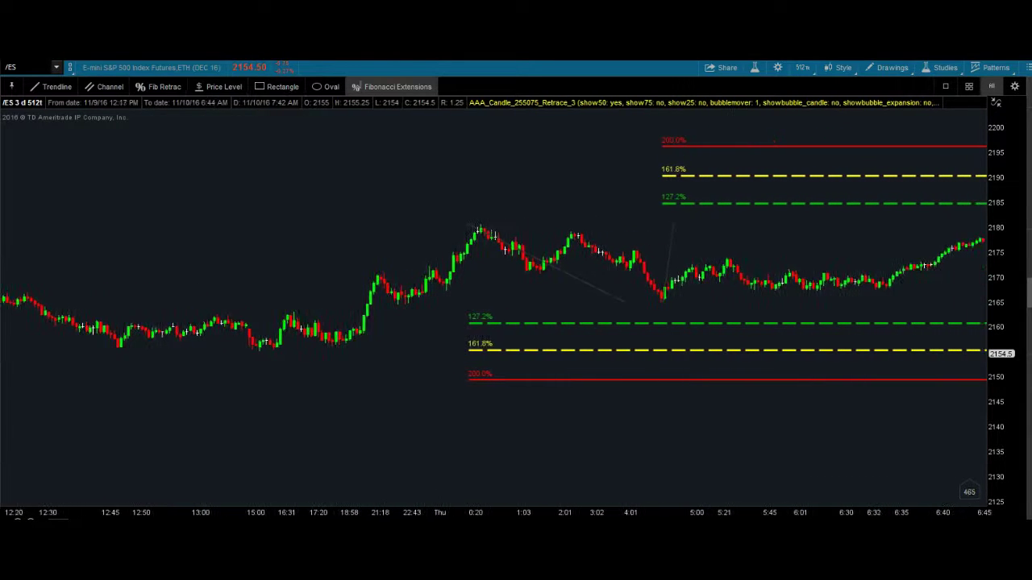
scroll(28, 518, down, 9)
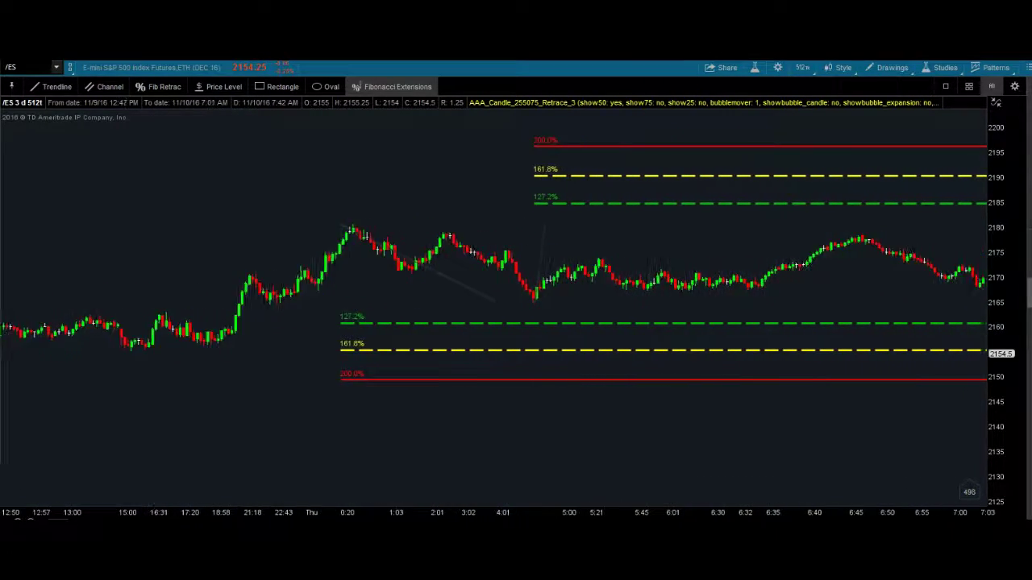
scroll(28, 518, down, 2)
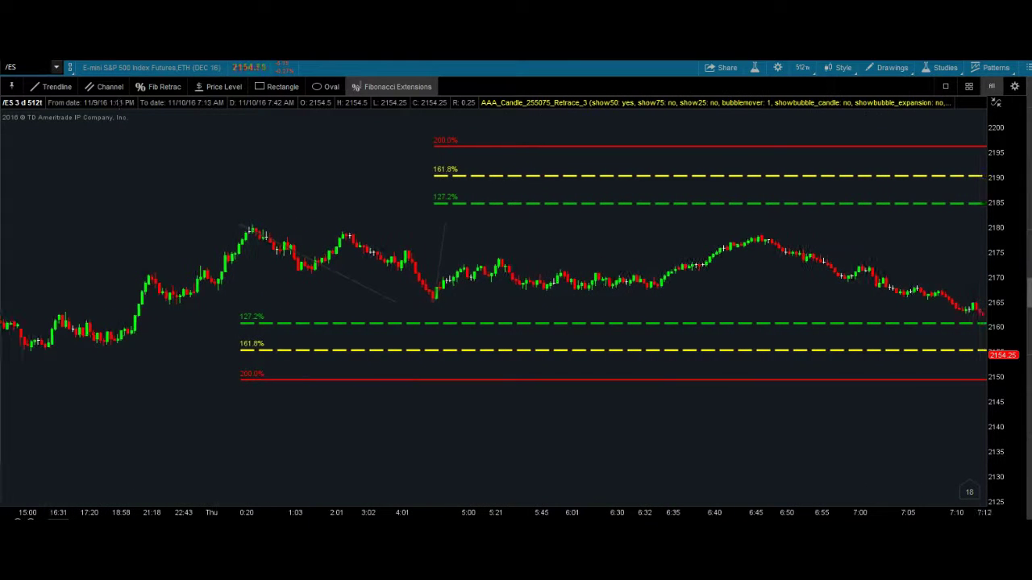
scroll(28, 518, down, 1)
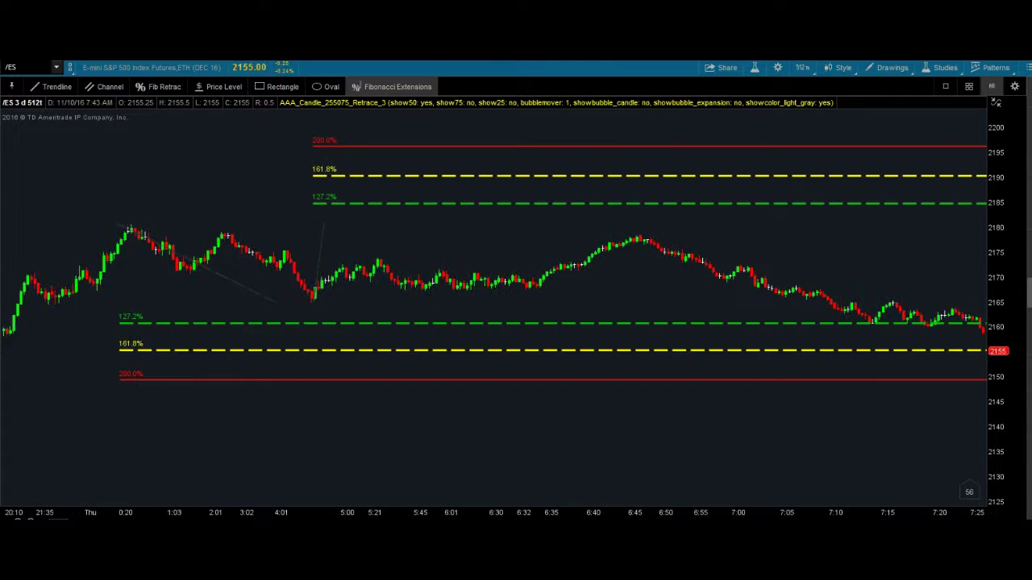
drag(950, 524, 952, 524)
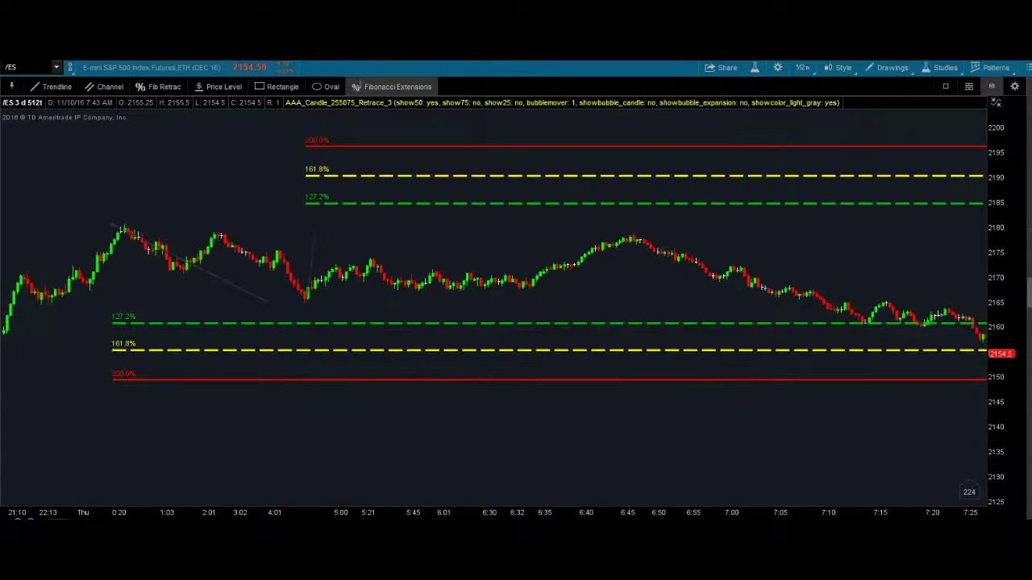
drag(952, 524, 967, 524)
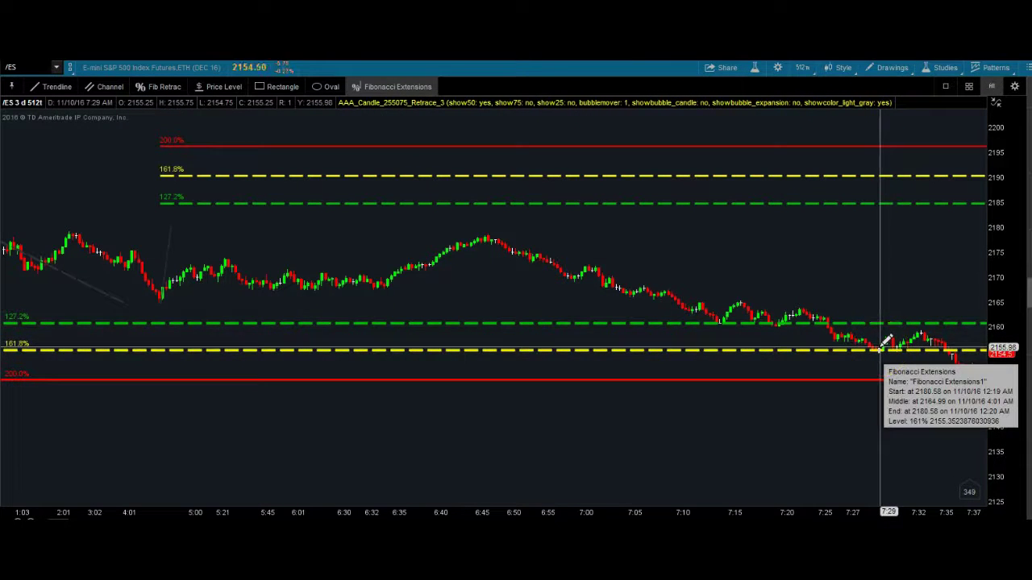
click(902, 338)
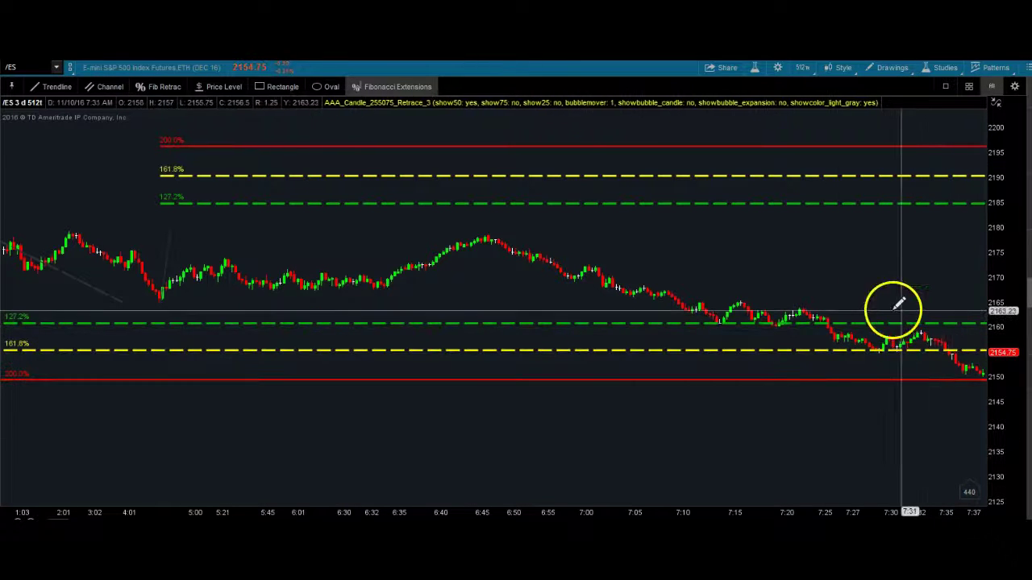
click(908, 362)
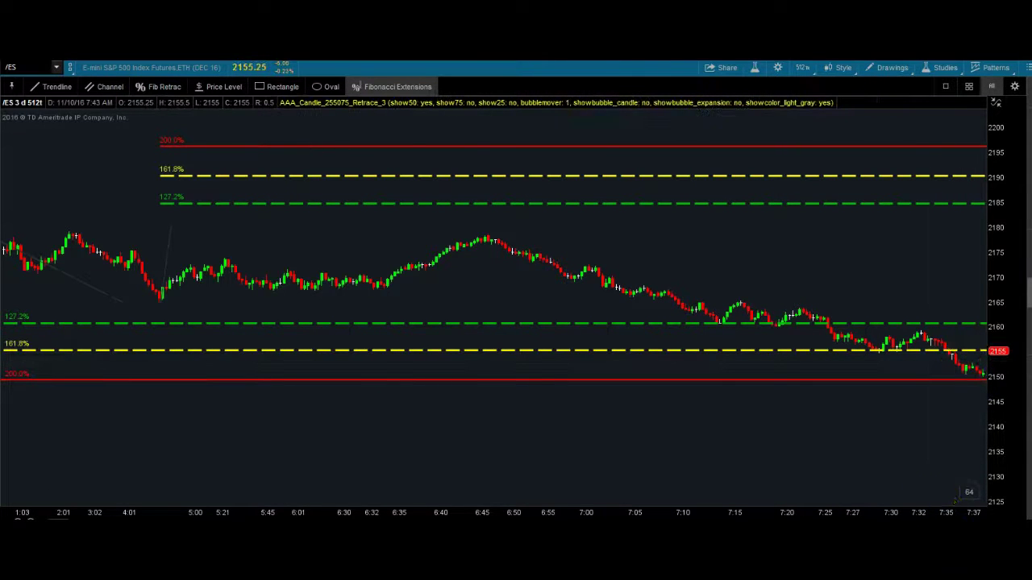
drag(955, 500, 869, 494)
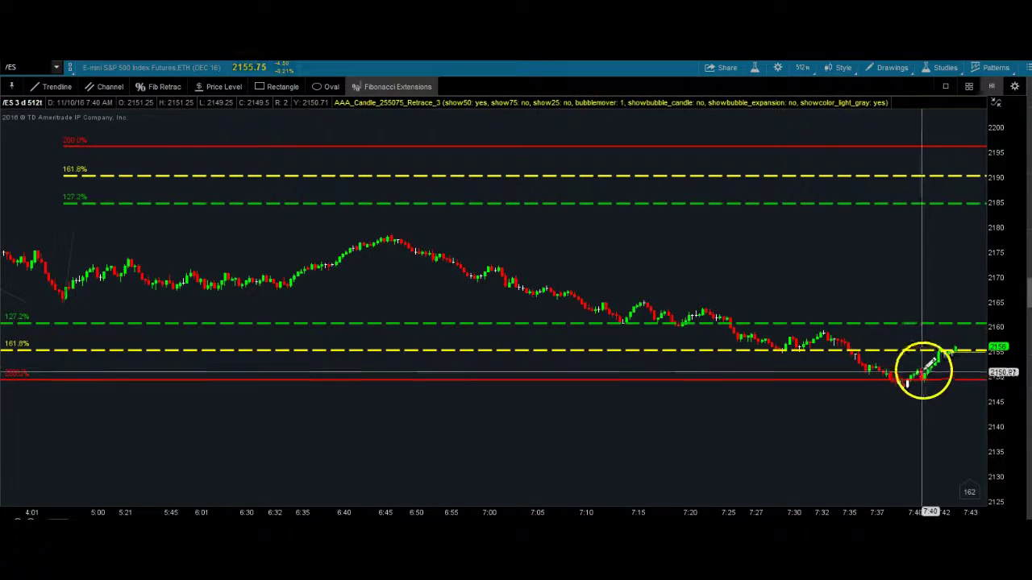
mouse_move(948, 349)
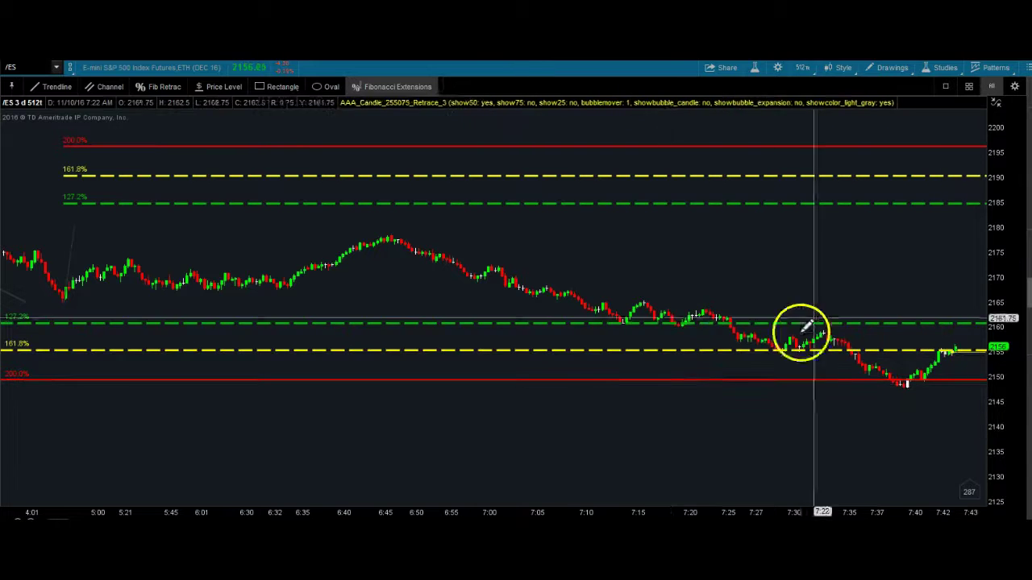
- Autozoom the chart and remove the downward Fibonacci extension
right_click(567, 227)
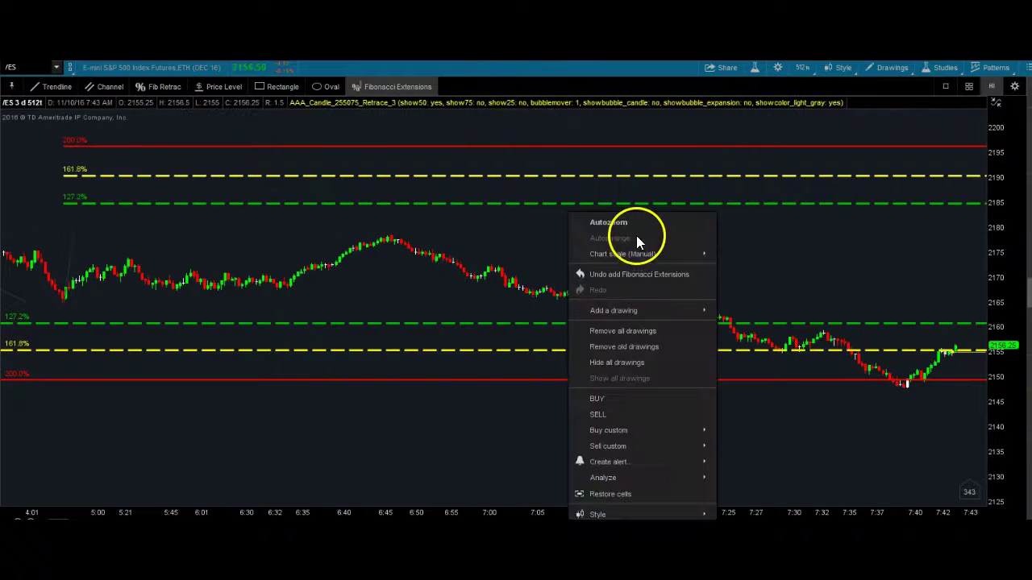
click(625, 223)
right_click(913, 182)
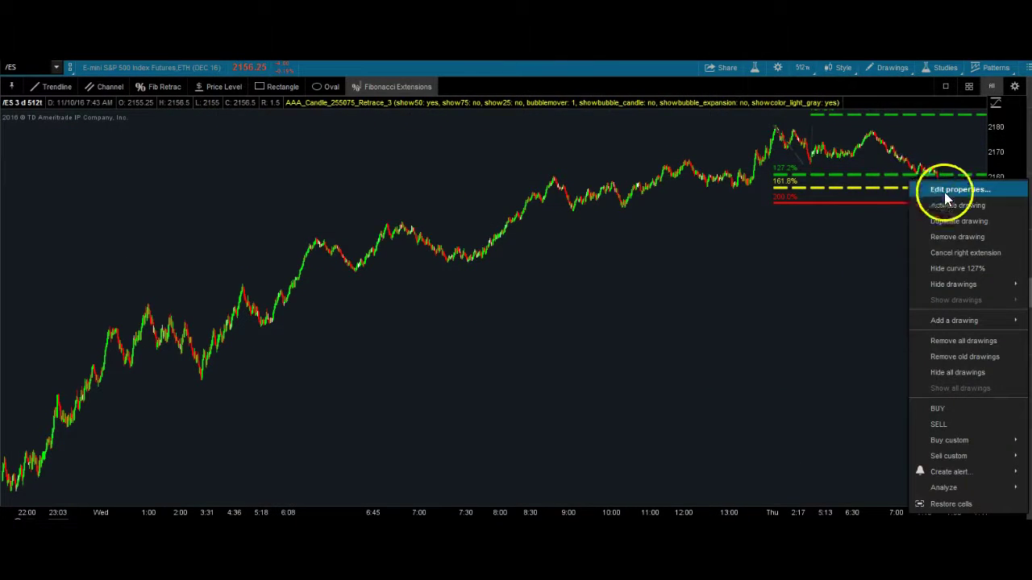
click(952, 237)
- Zoom in on Thursday's decline and draw a downward Fibonacci extension from the 6:45 high at about 2178.55 to about 2168.93 and back
drag(807, 132, 968, 488)
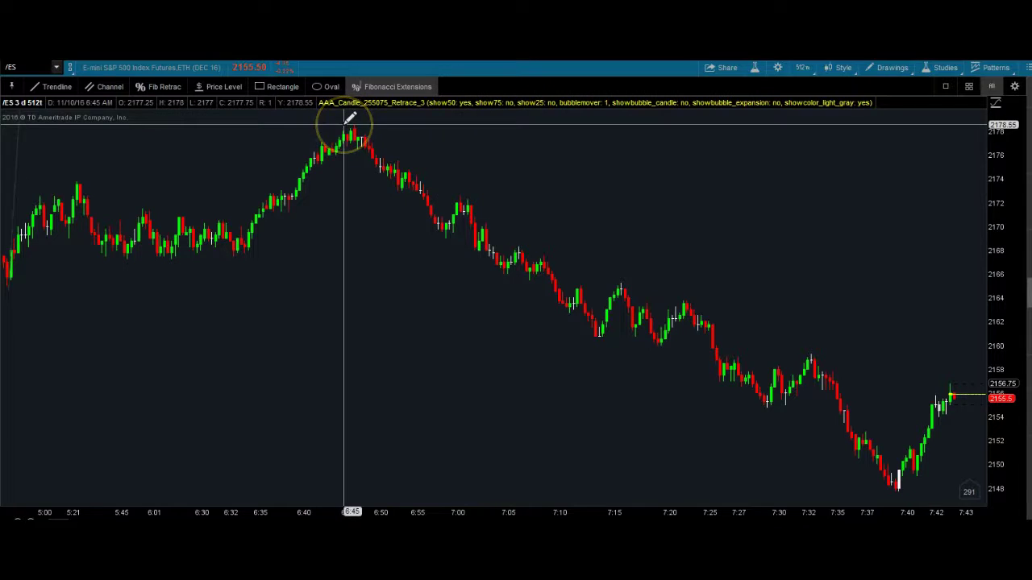
mouse_move(345, 124)
mouse_down()
mouse_move(401, 231)
mouse_move(418, 238)
mouse_up()
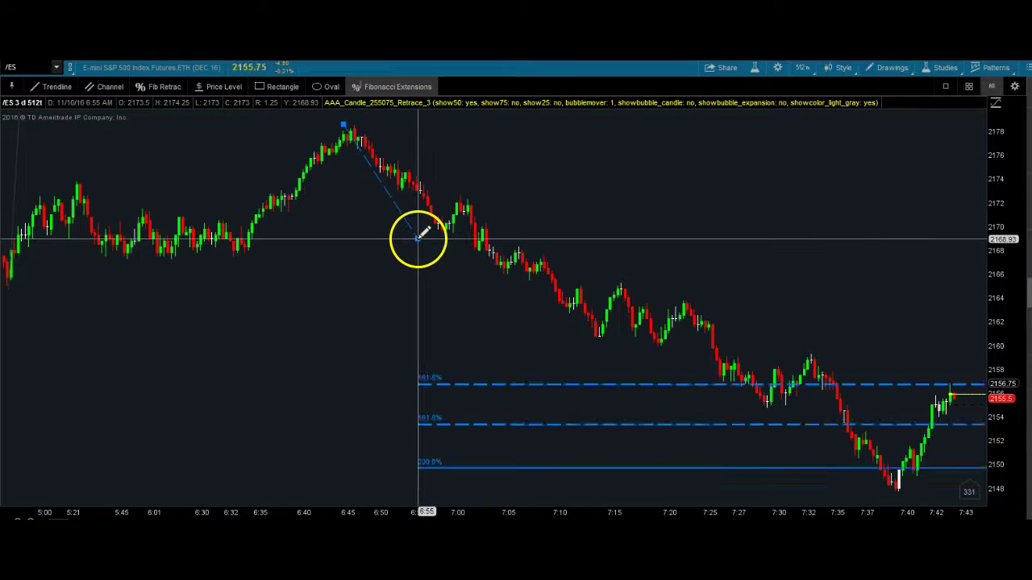
click(347, 130)
click(346, 127)
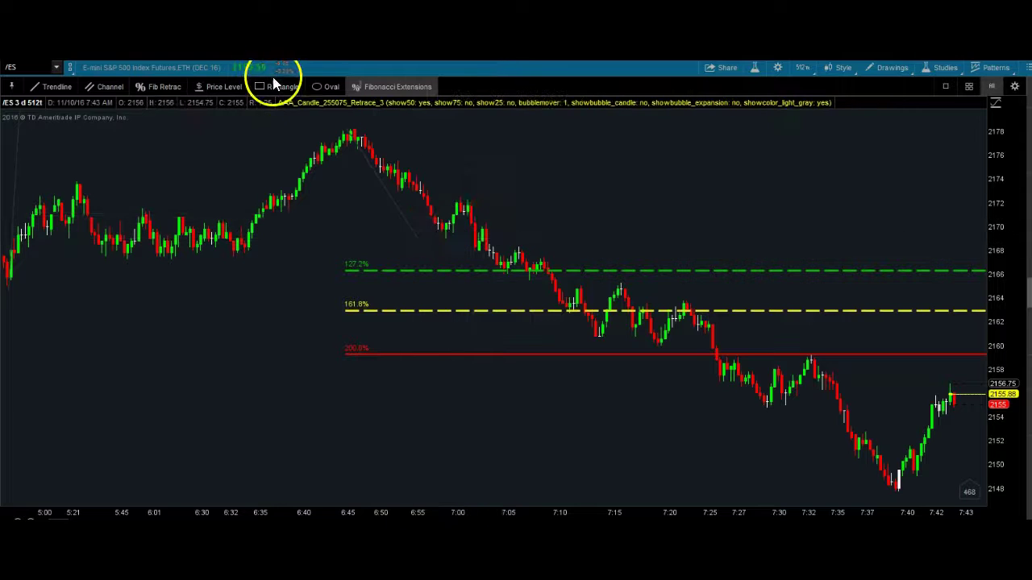
- Place a price level at about 2168.88 by the 6:57 swing low and remove the Fibonacci extension drawn from the 6:45 high
click(204, 87)
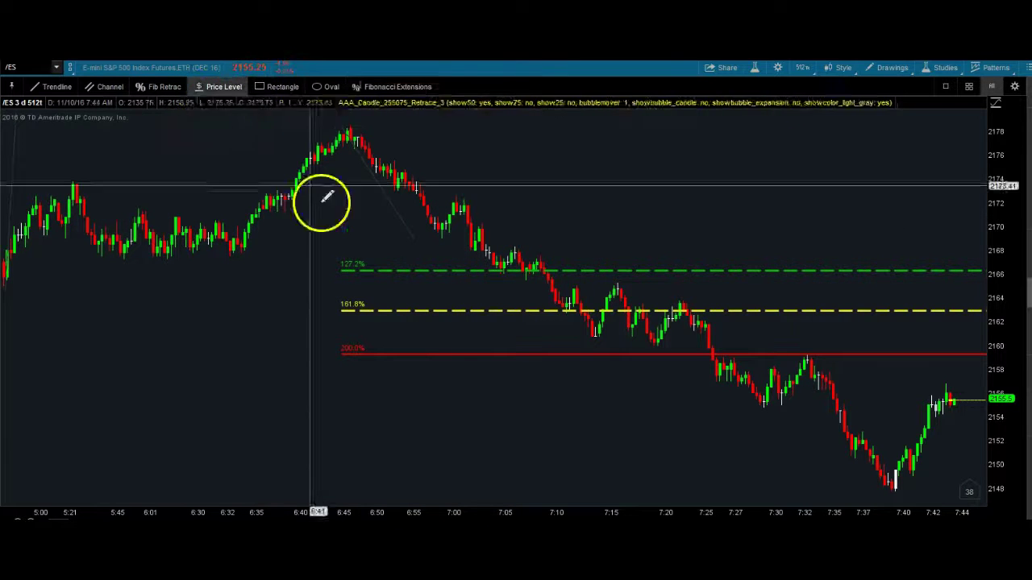
click(433, 238)
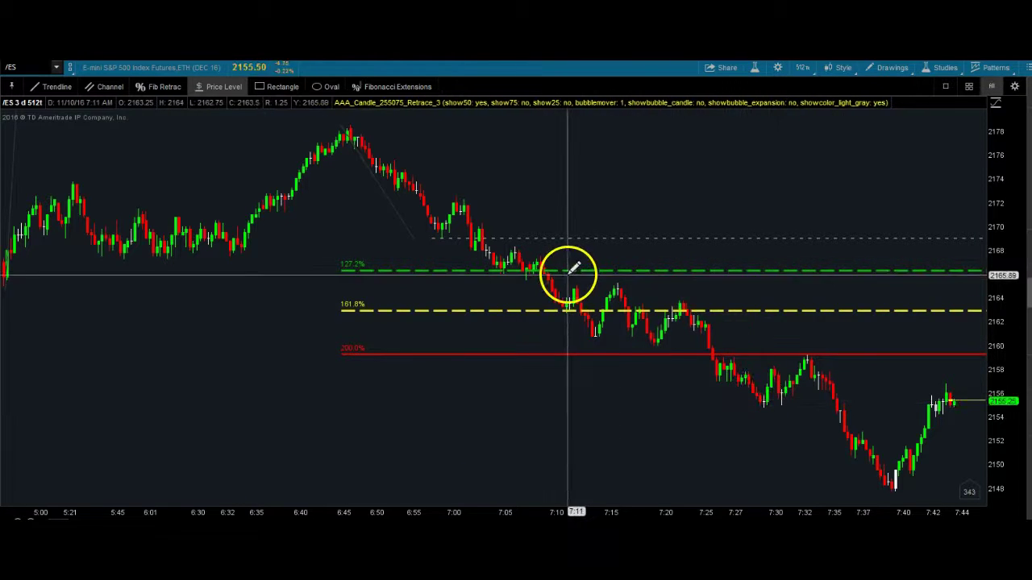
right_click(758, 271)
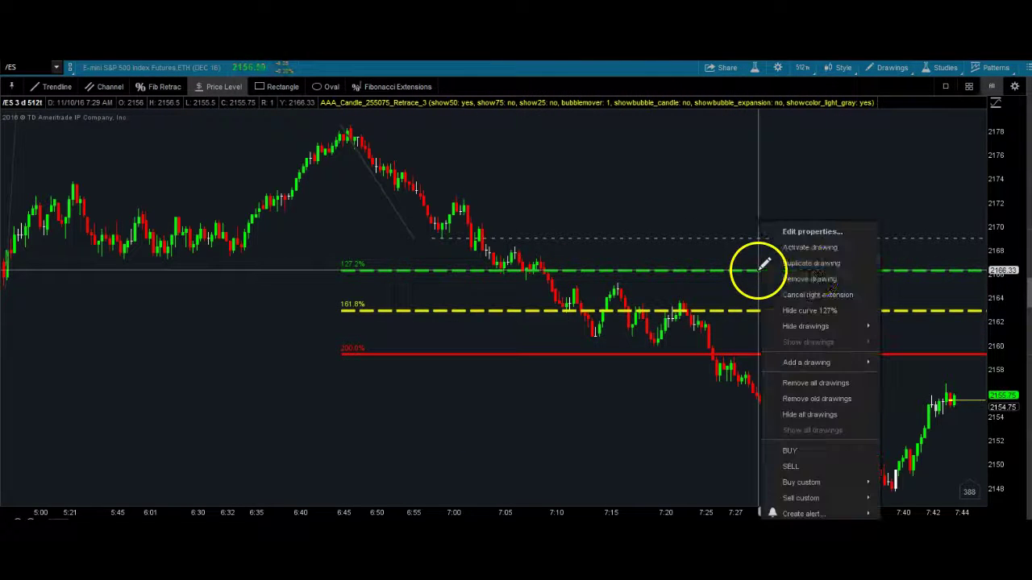
click(805, 279)
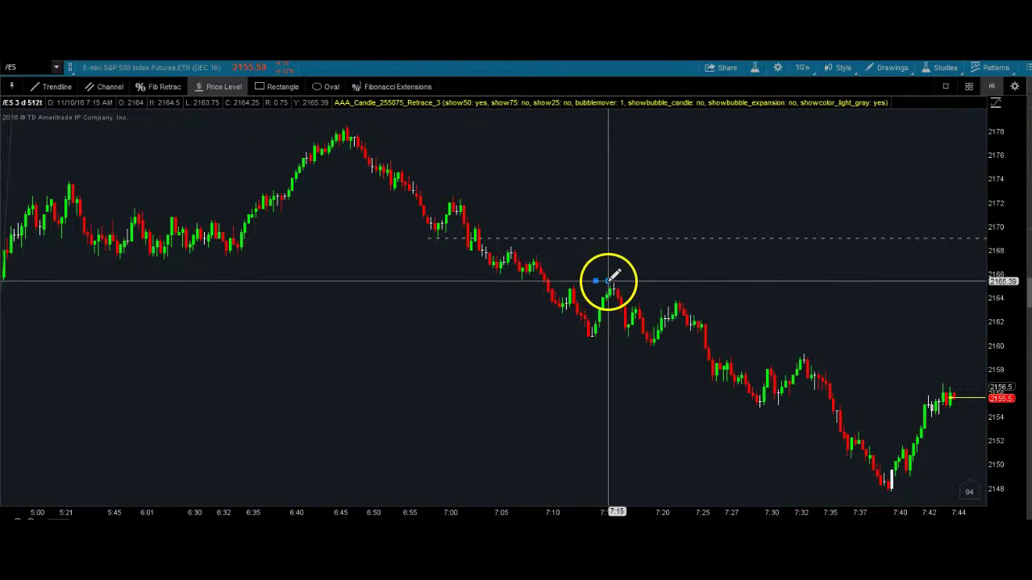
- Draw a downward Fibonacci extension from the 7:15 high at about 2165.23 to about 2159.86 and back up to about 2165.23
right_click(610, 282)
click(399, 90)
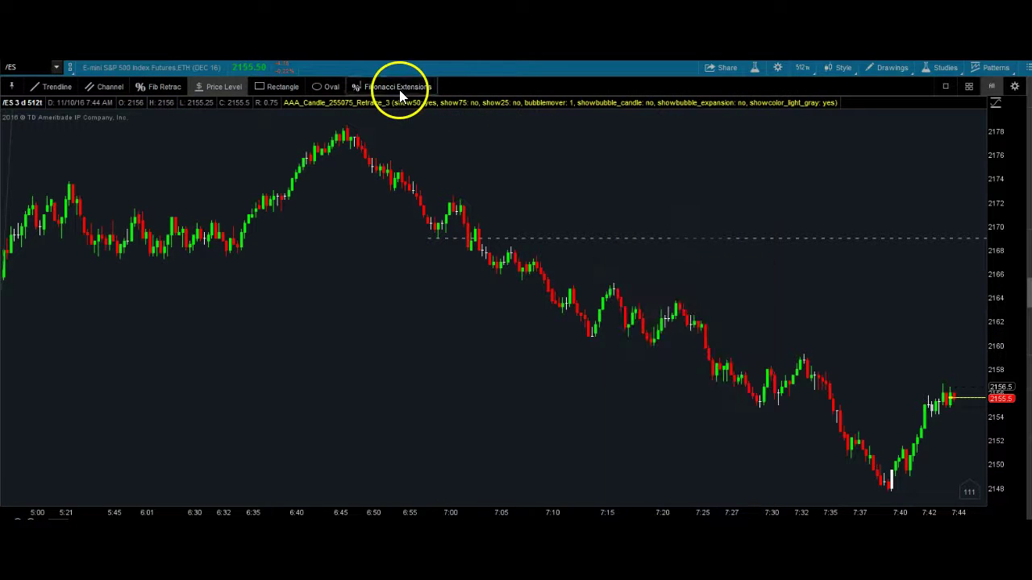
click(399, 88)
click(602, 284)
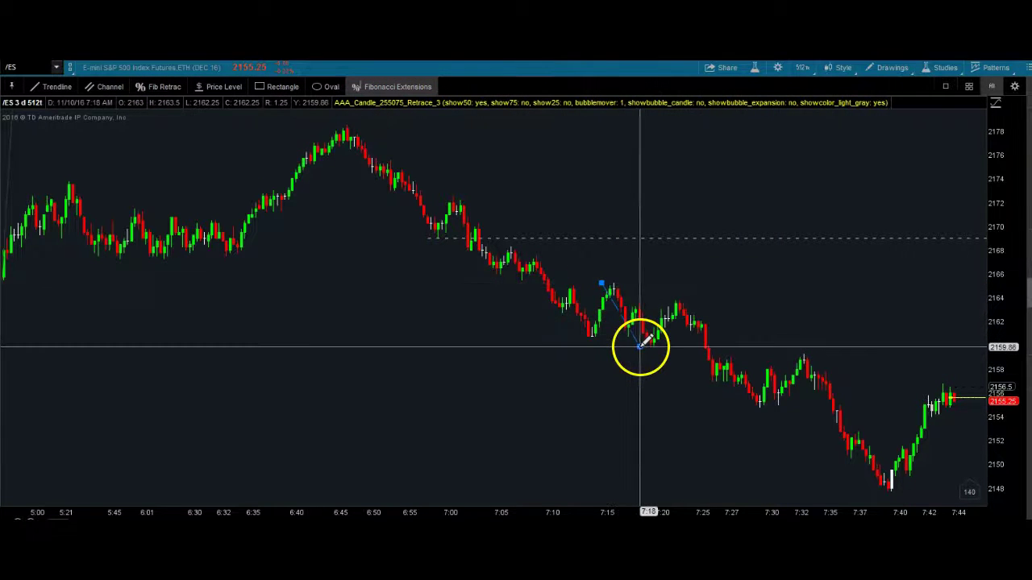
click(641, 345)
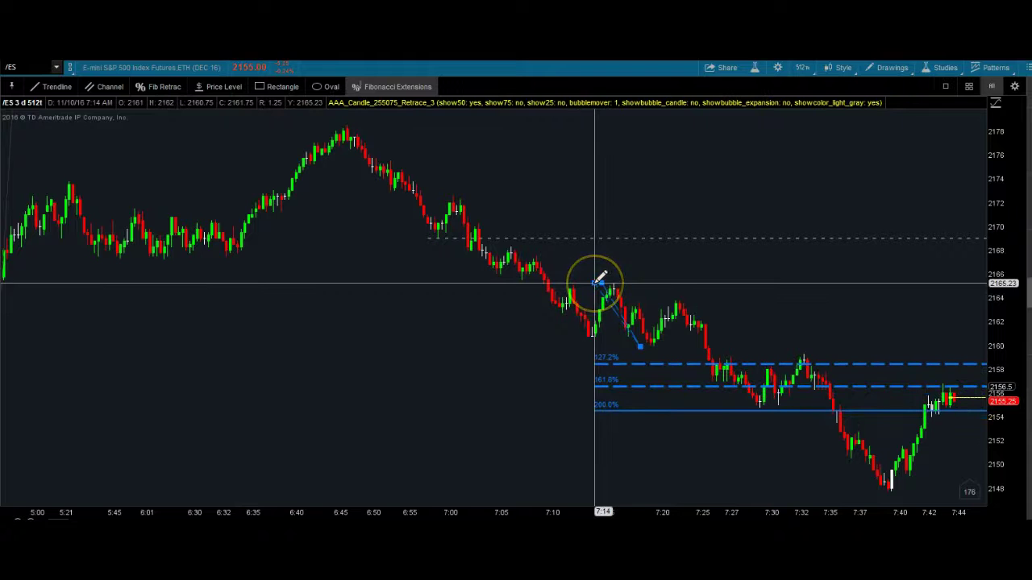
click(602, 284)
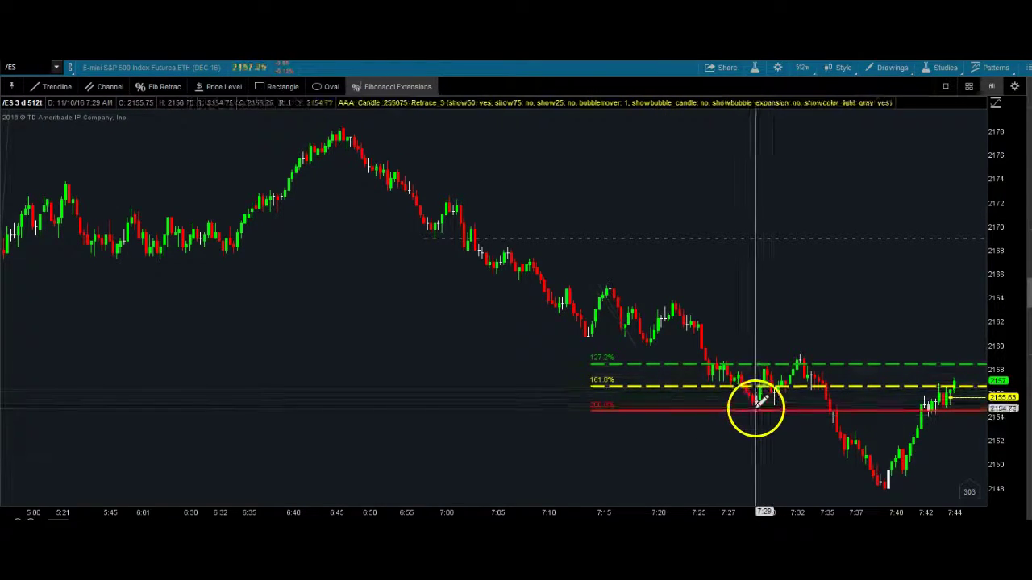
- Draw a trendline from about 2165.28 at 7:14 down to about 2159.97, duplicate it and place the copy below, down to the 200% level
click(67, 88)
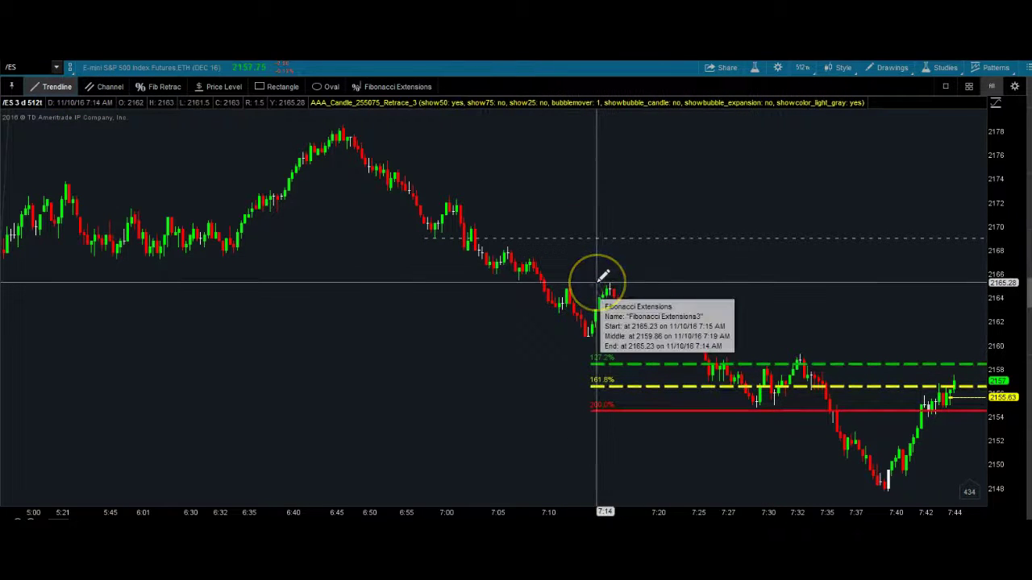
drag(597, 283, 595, 345)
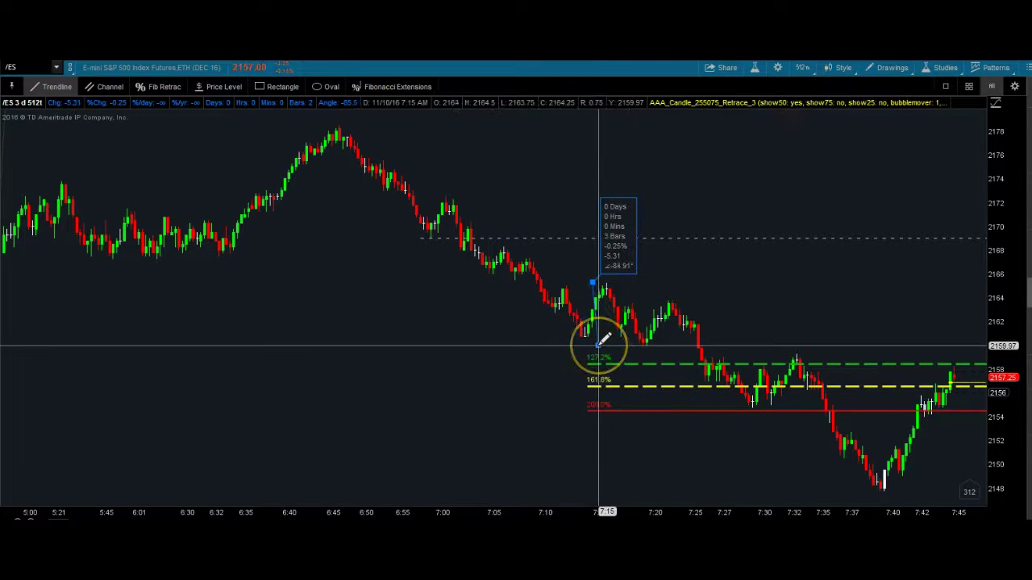
right_click(599, 330)
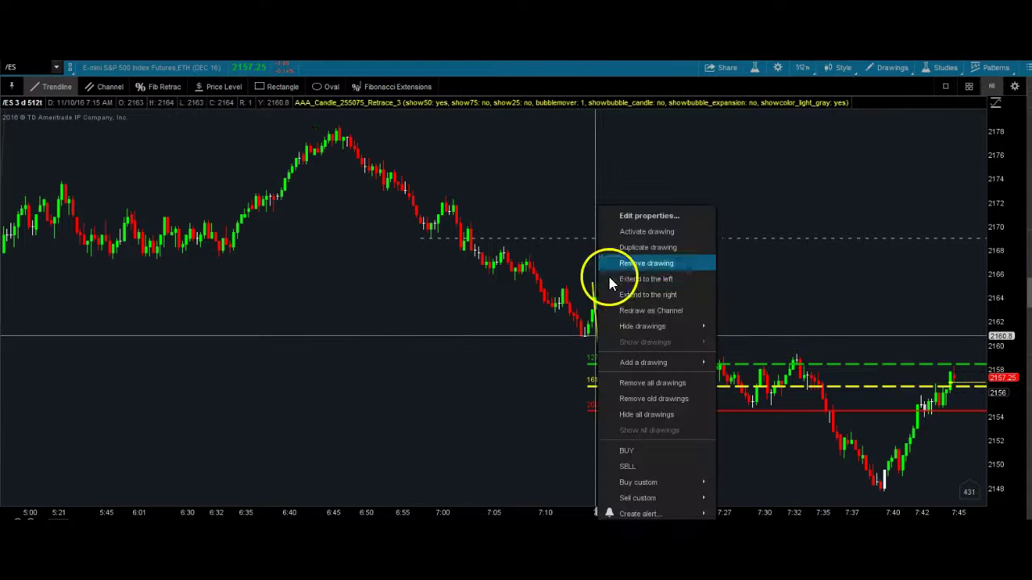
click(630, 251)
drag(594, 307, 603, 421)
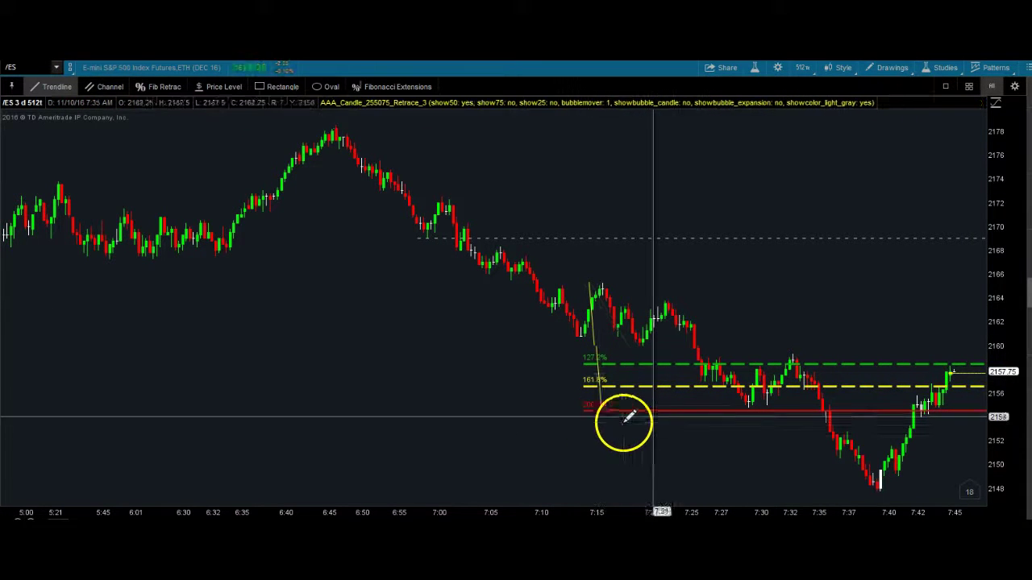
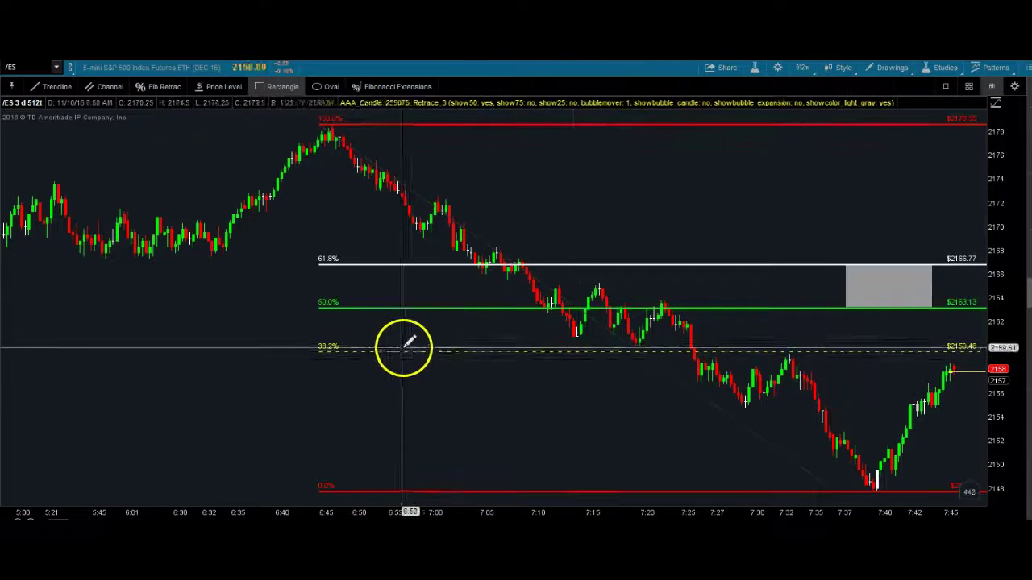
click(922, 346)
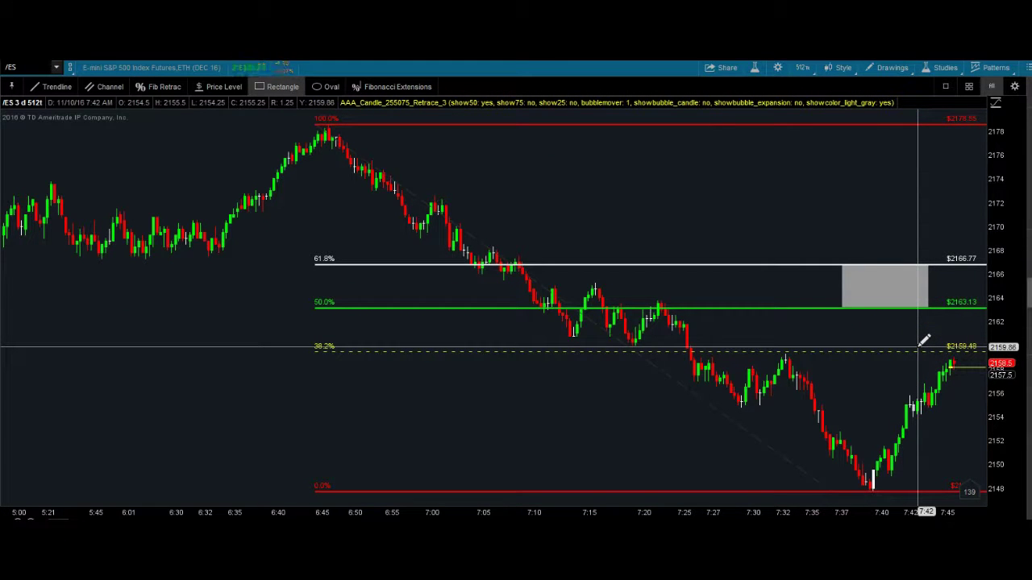
click(934, 354)
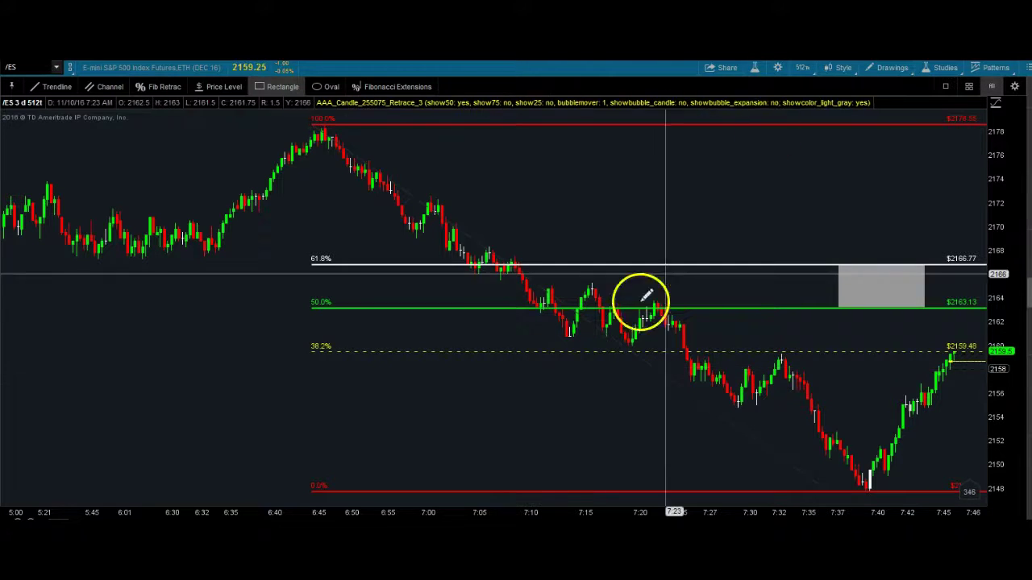
mouse_move(860, 452)
mouse_down()
mouse_move(912, 489)
mouse_move(926, 350)
mouse_move(658, 218)
mouse_move(892, 326)
mouse_up()
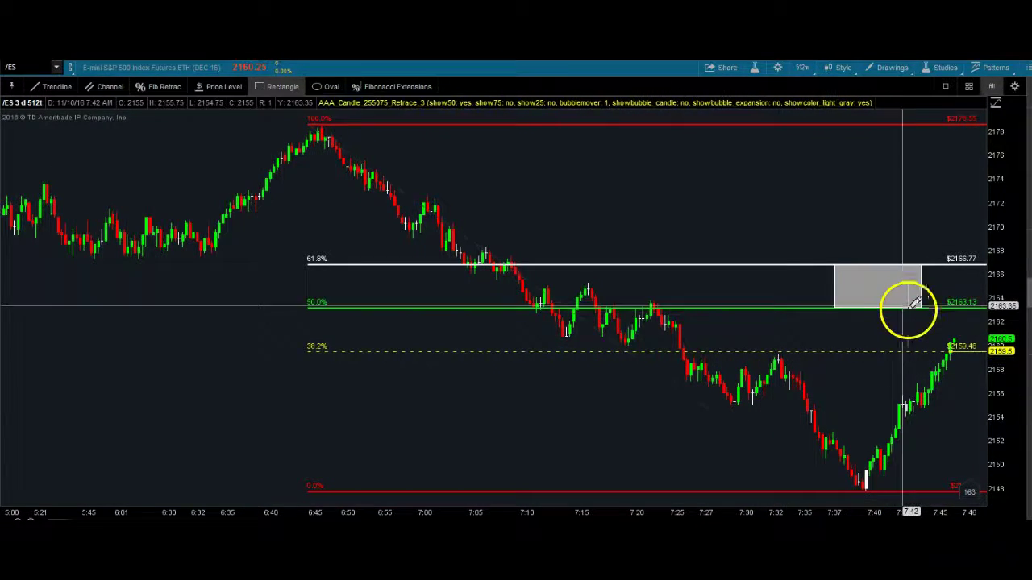
- Mark the decline's successive lower swing highs near 7:01, 7:06, 7:15, 7:22 and 7:33 with small ovals
drag(317, 138, 1003, 301)
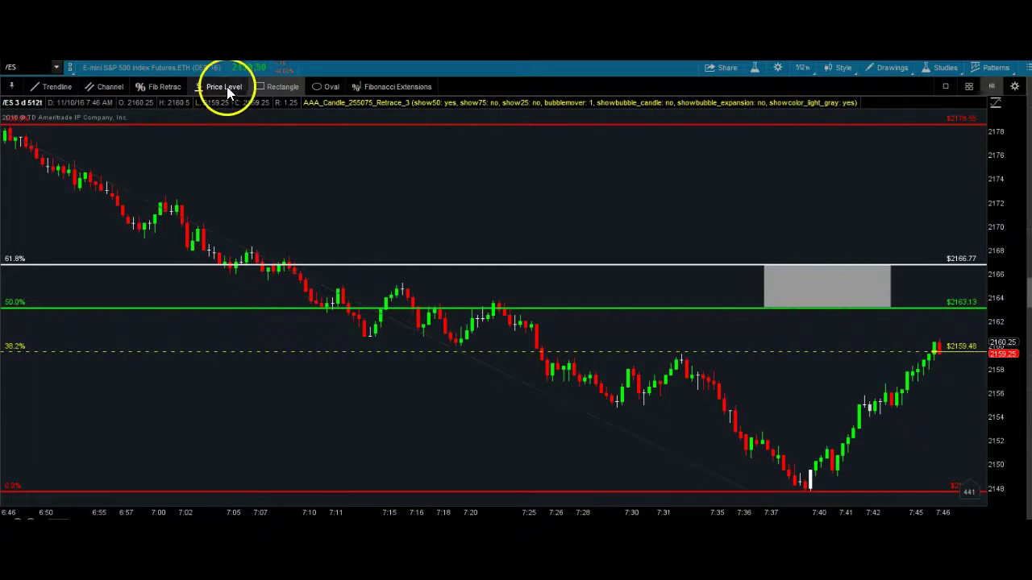
drag(145, 187, 188, 204)
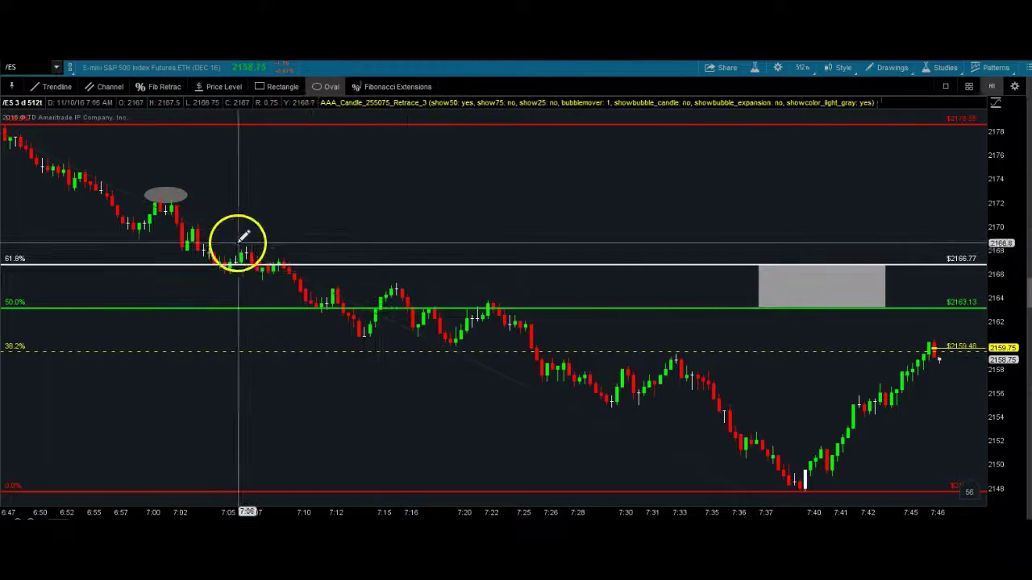
drag(237, 239, 259, 249)
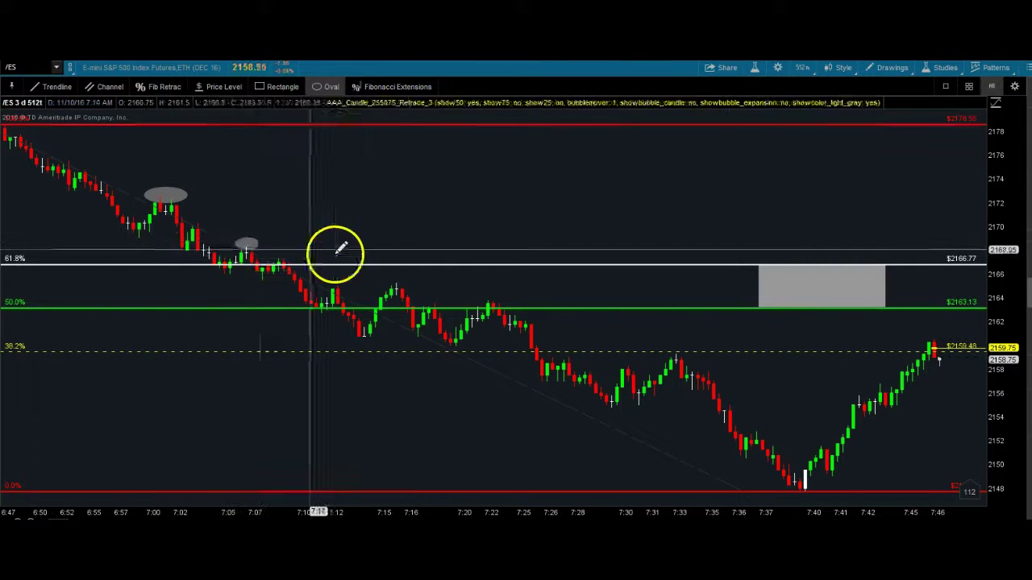
drag(380, 279, 410, 292)
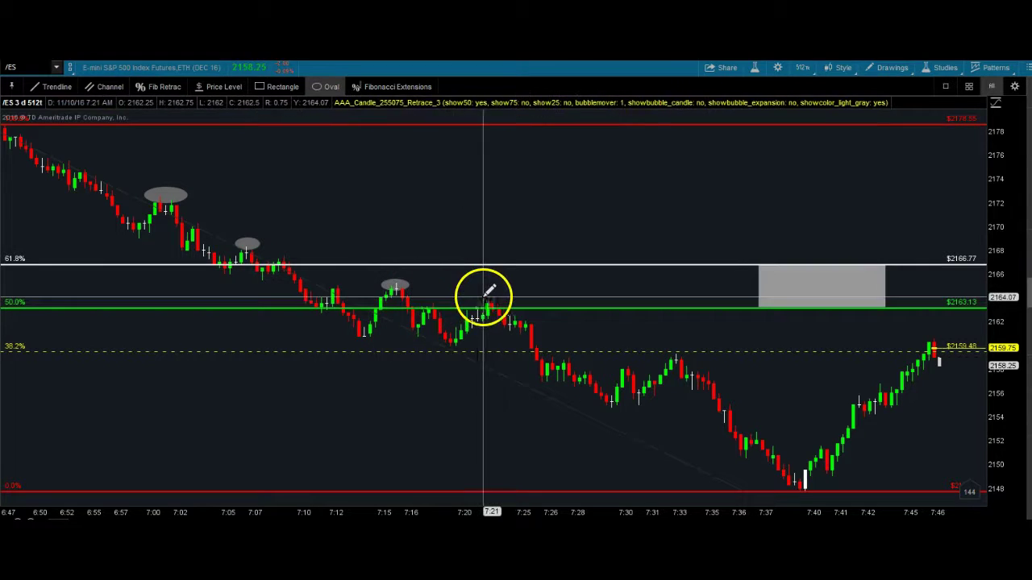
drag(478, 295, 506, 308)
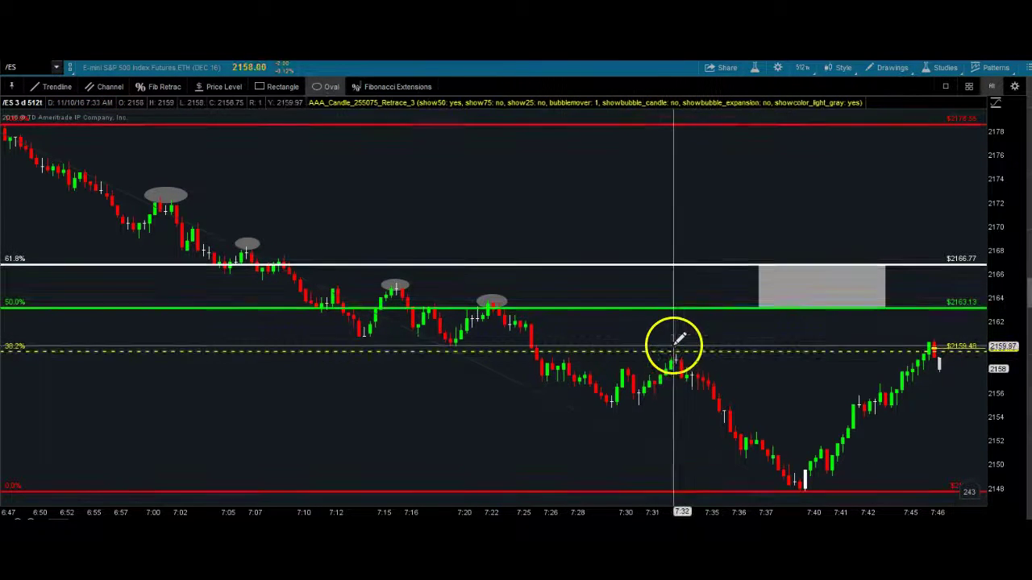
mouse_move(662, 346)
mouse_down()
mouse_move(696, 362)
mouse_move(951, 357)
mouse_move(699, 359)
mouse_up()
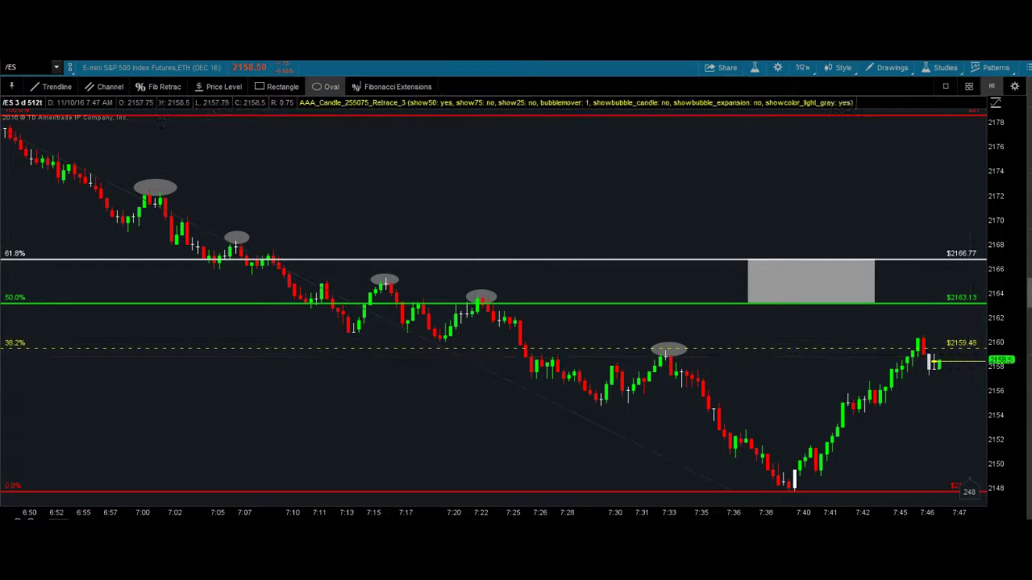
- Load the "Z- Default Screen" drawing set to clear the retracement, rectangle and ovals from the chart
click(893, 68)
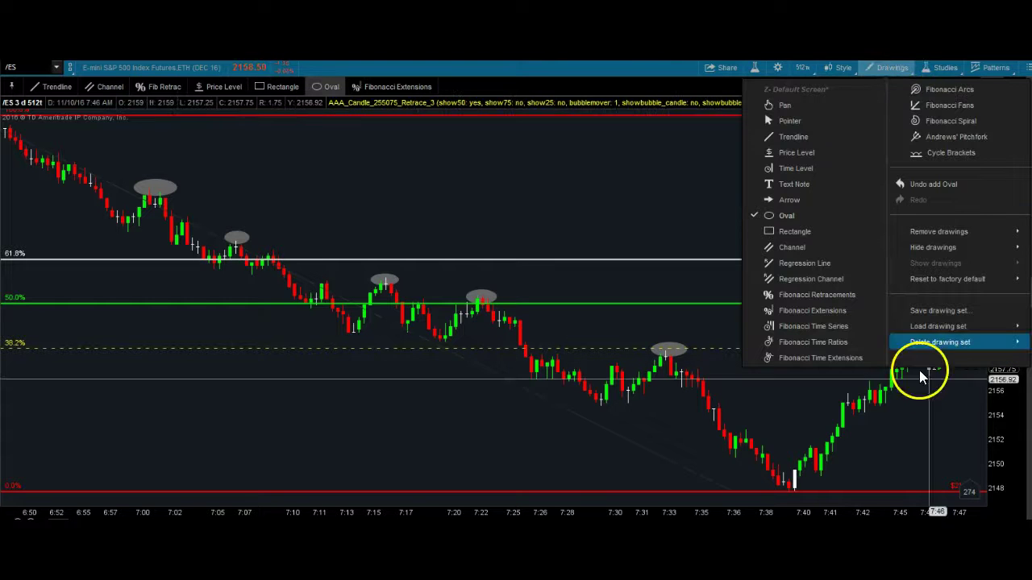
mouse_move(930, 326)
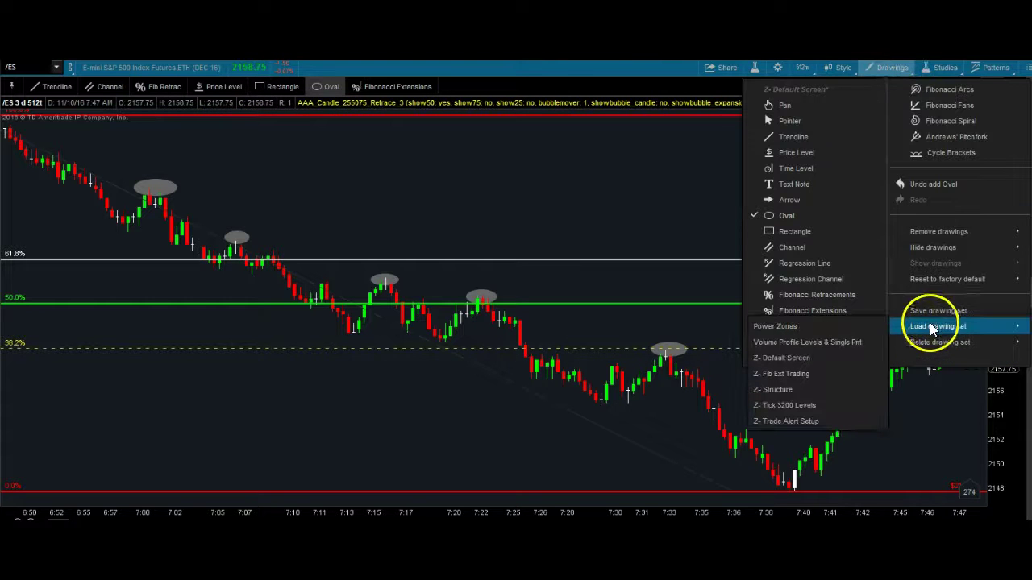
click(783, 360)
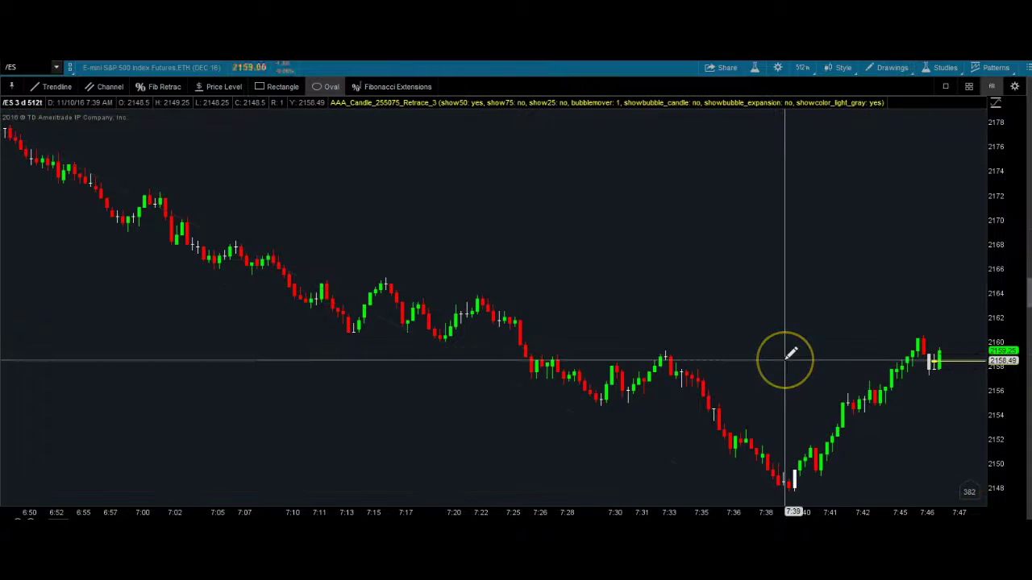